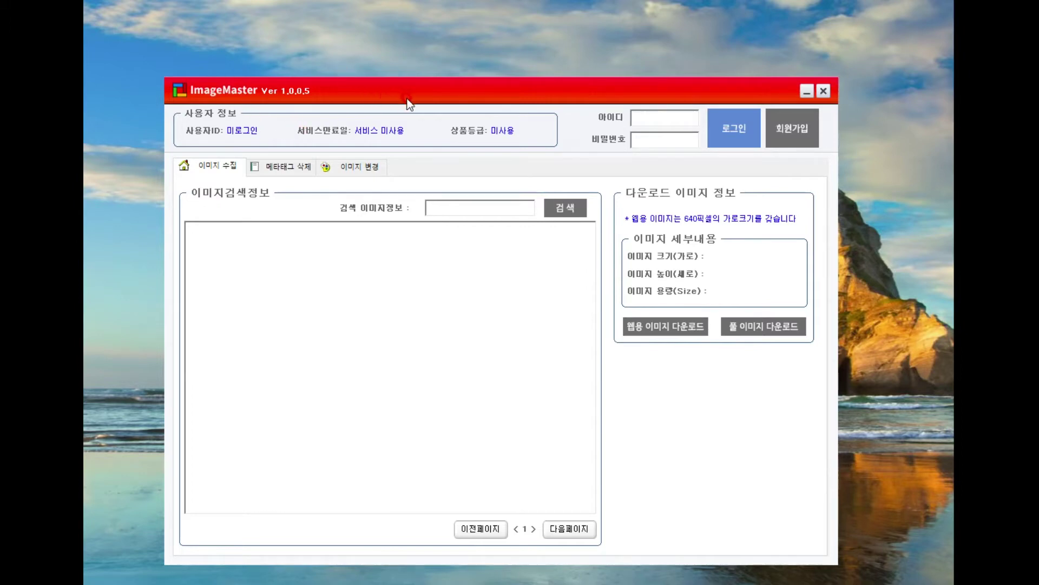
Step: Look over the meta tag deletion and image change features of ImageMaster 1.0.0.5, and minimize its window
left_click(284, 161)
left_click(295, 183)
left_click(293, 168)
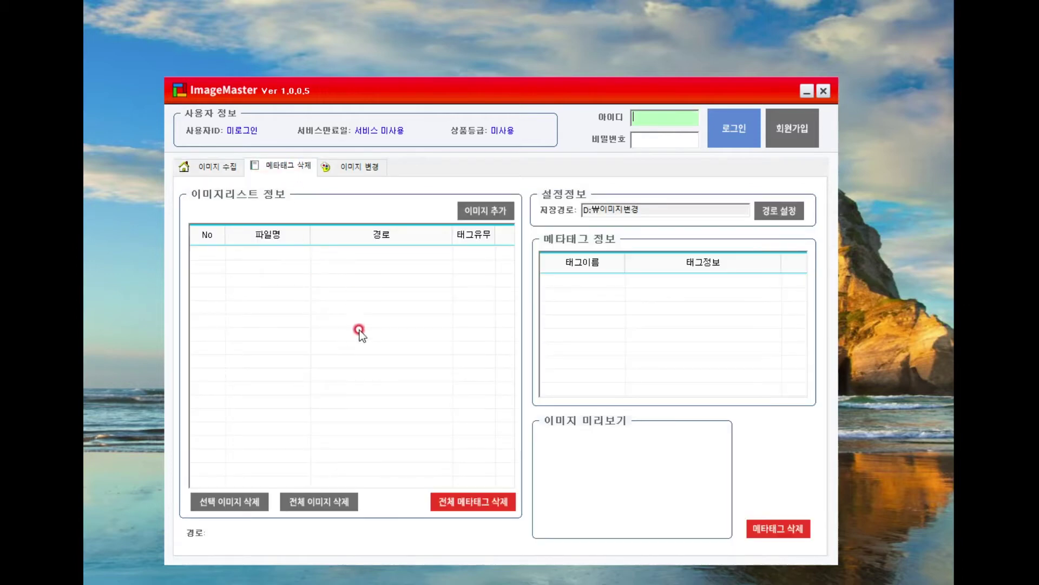
left_click(356, 168)
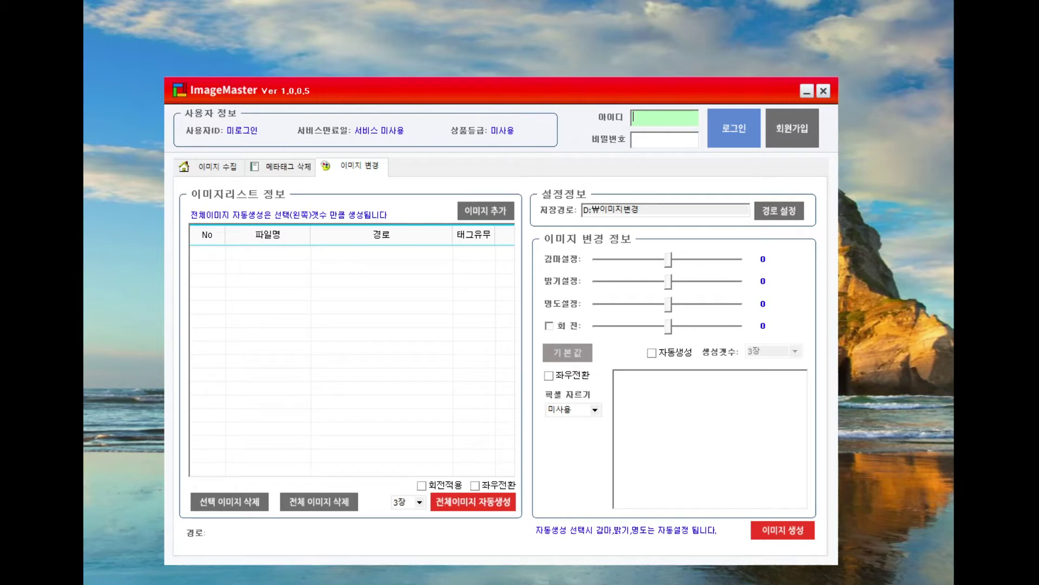
left_click(806, 90)
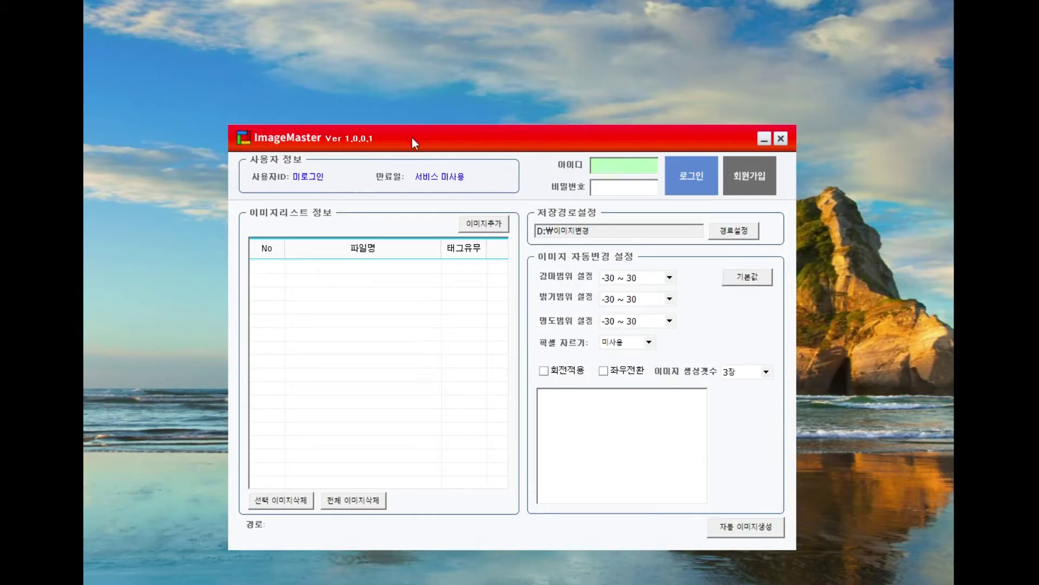
left_click(557, 124)
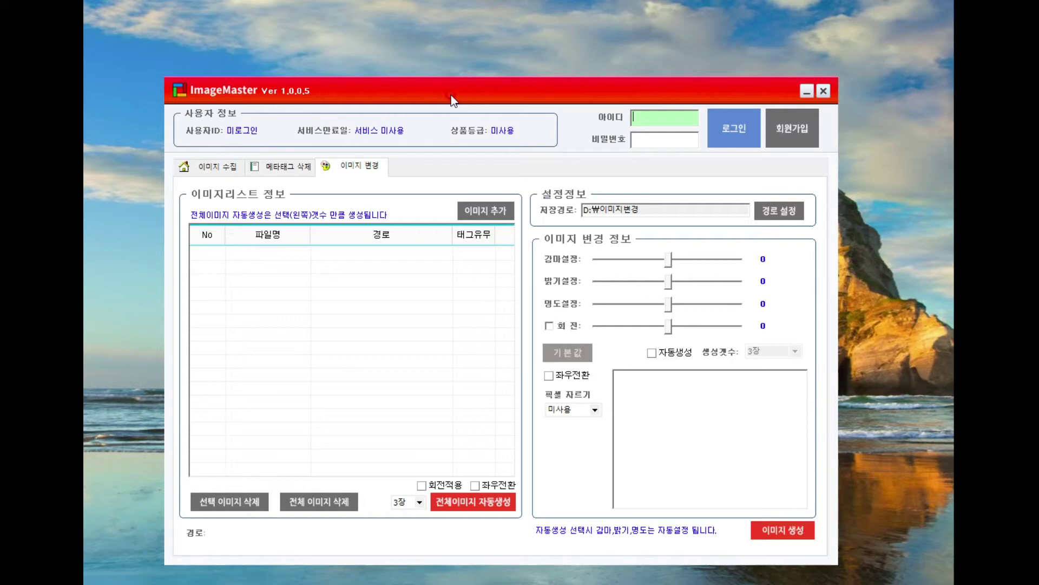
Step: Review the image collection, meta tag deletion and image change features, and return to the ImageMaster 1.0.0.1 window
left_click(687, 138)
left_click(804, 91)
left_click(219, 166)
left_click(287, 166)
left_click(352, 165)
left_click(434, 380)
left_click(808, 92)
left_click(825, 89)
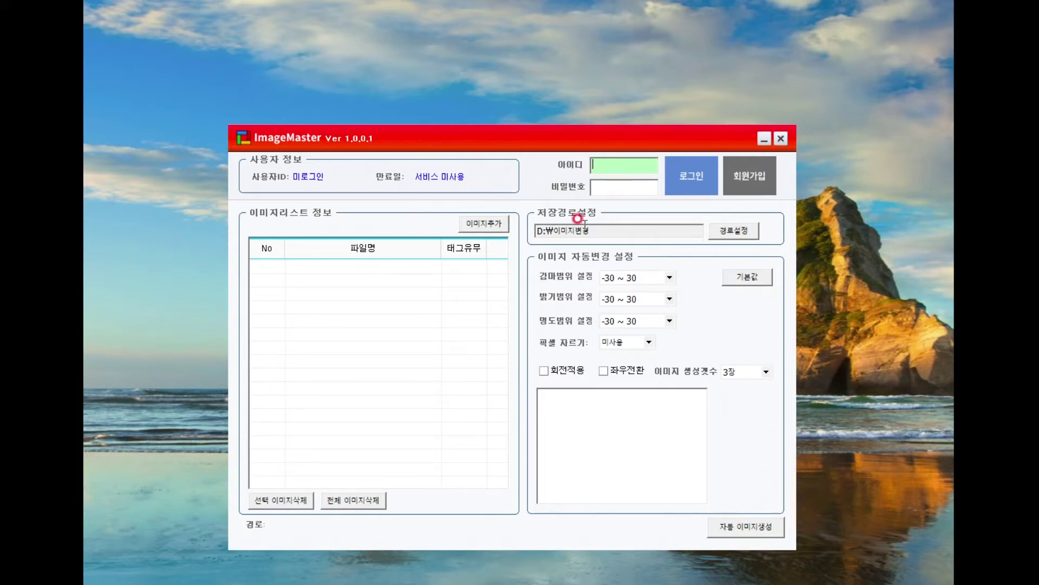
Step: Log in to ImageMaster 1.0.0.1 with the account's user ID and password
left_click(633, 168)
type("mytest")
key("Tab")
type("******")
left_click(693, 163)
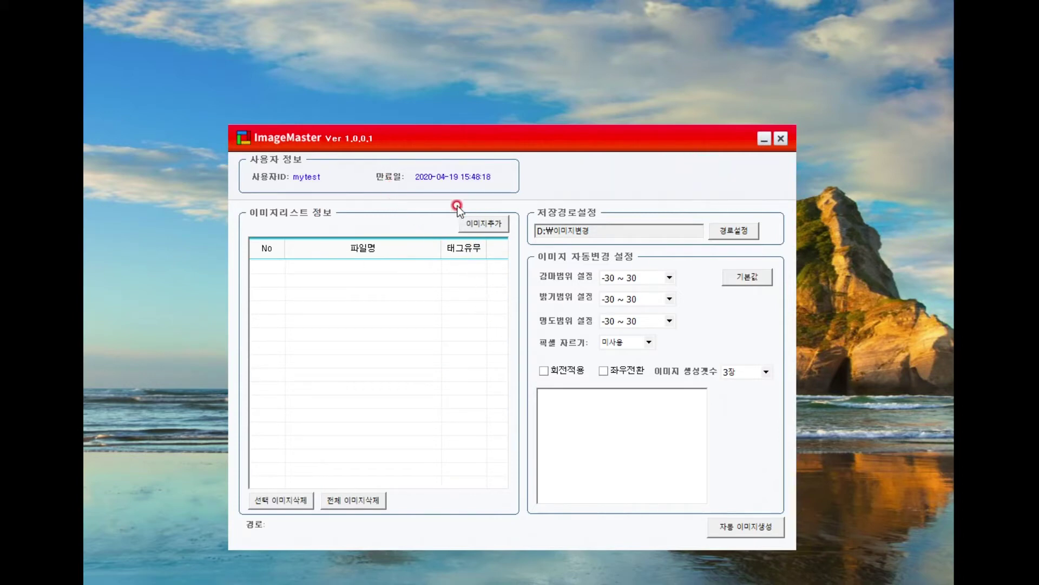
Step: Add 1.jpg and 네임카드.jpg from the 사진 folder to the image list
left_click(476, 224)
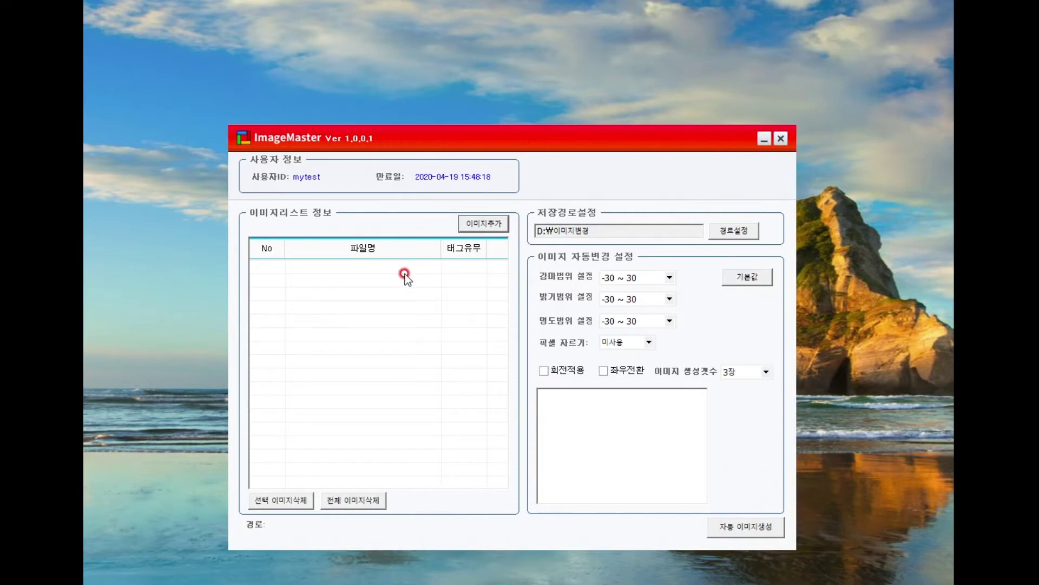
left_click_drag(572, 170, 378, 174)
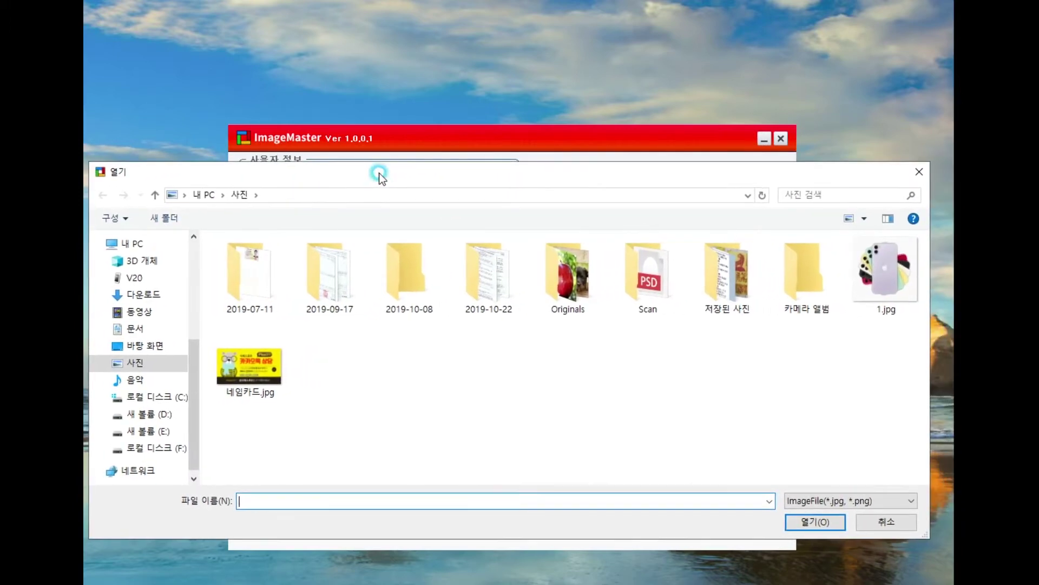
left_click(866, 293)
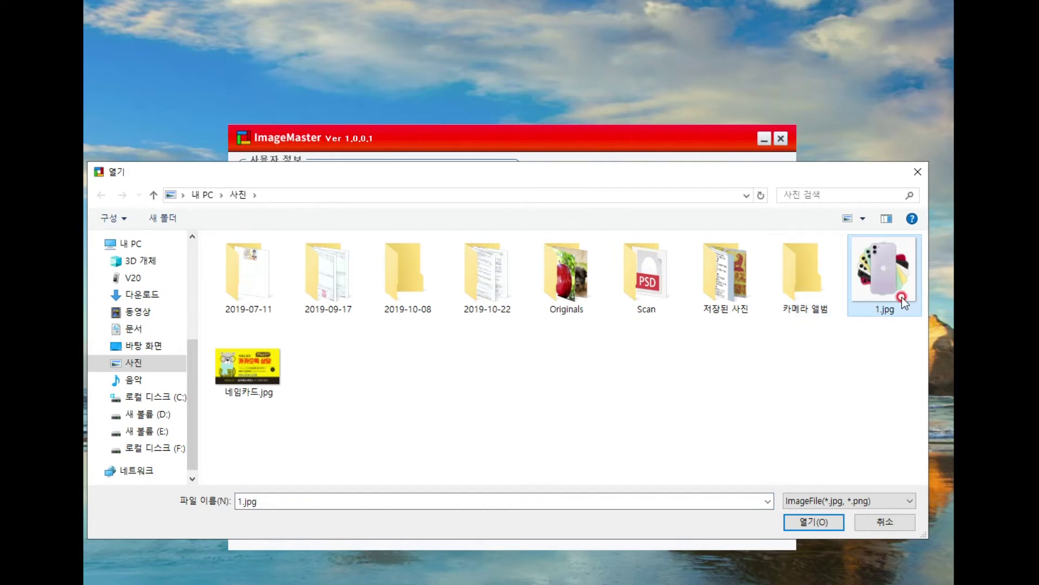
left_click(263, 385, "ctrl")
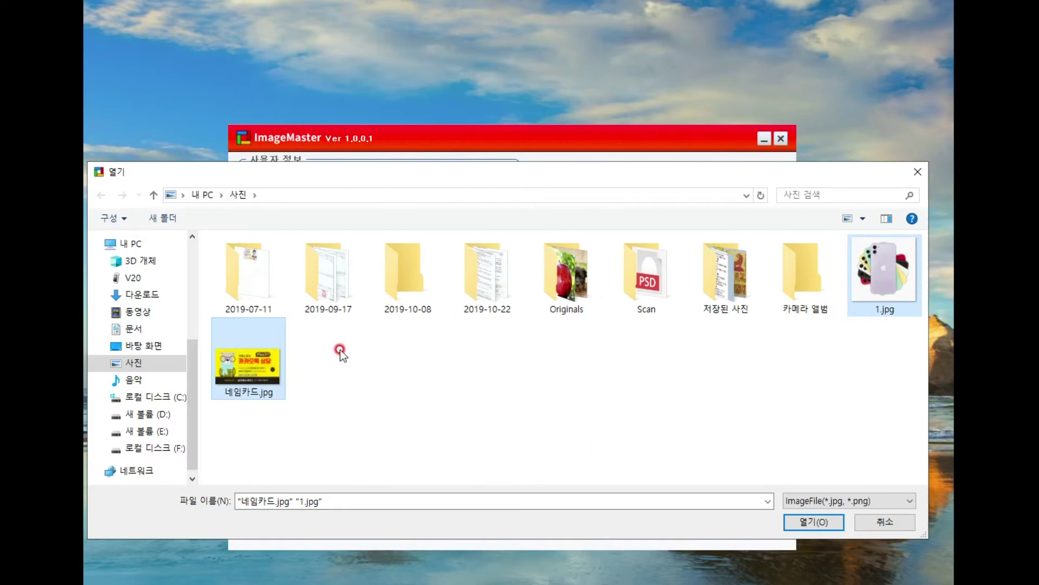
left_click(800, 521)
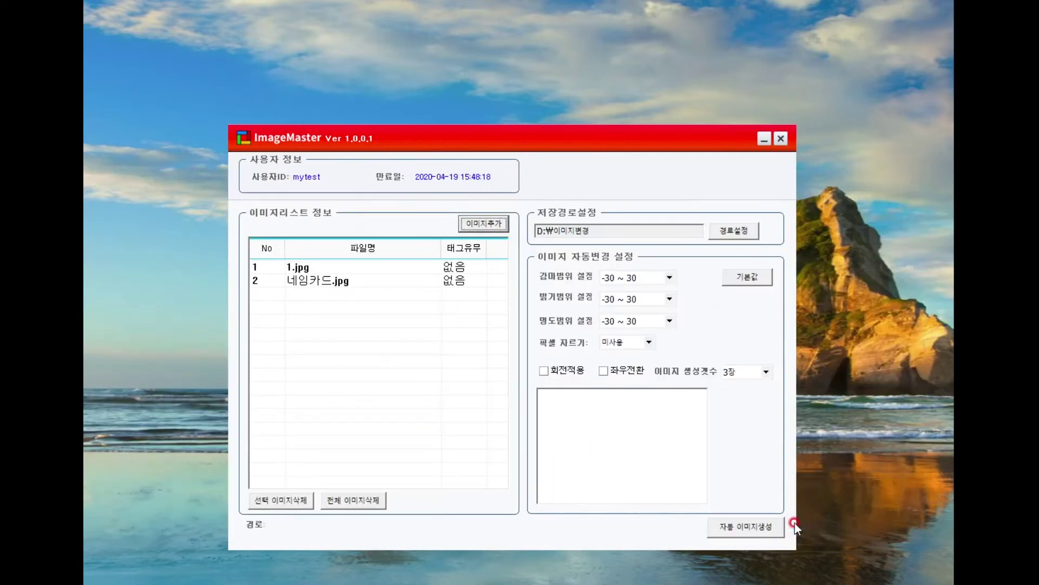
Step: Preview 1.jpg and 네임카드.jpg from the image list, finishing on 1.jpg
left_click(306, 271)
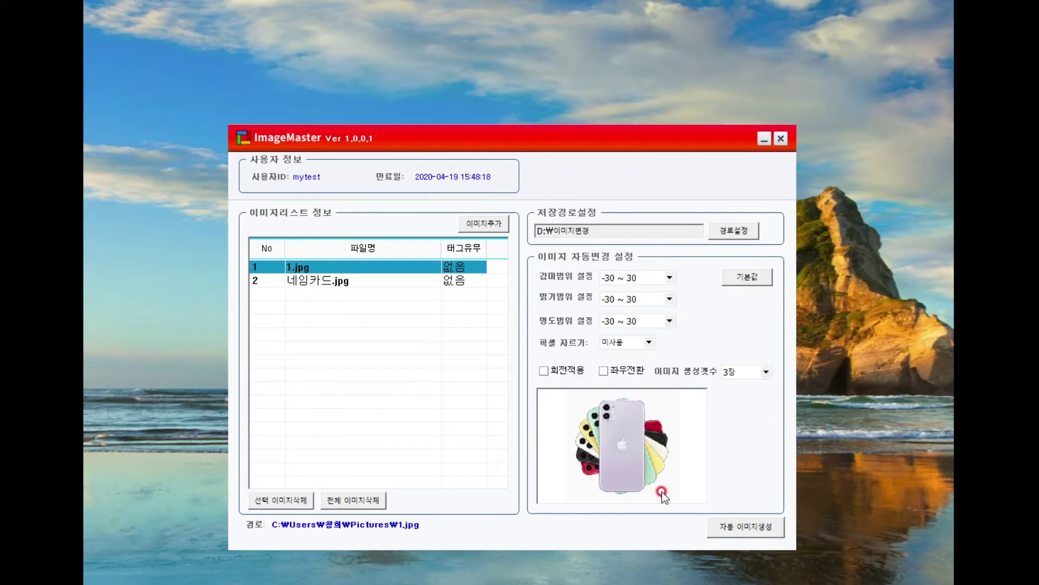
left_click(353, 282)
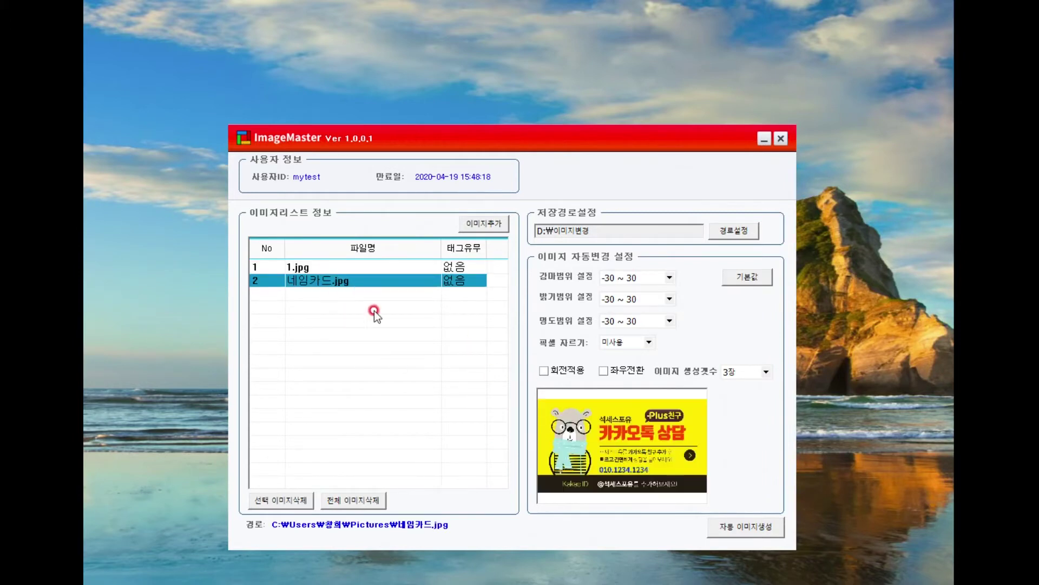
left_click(320, 269)
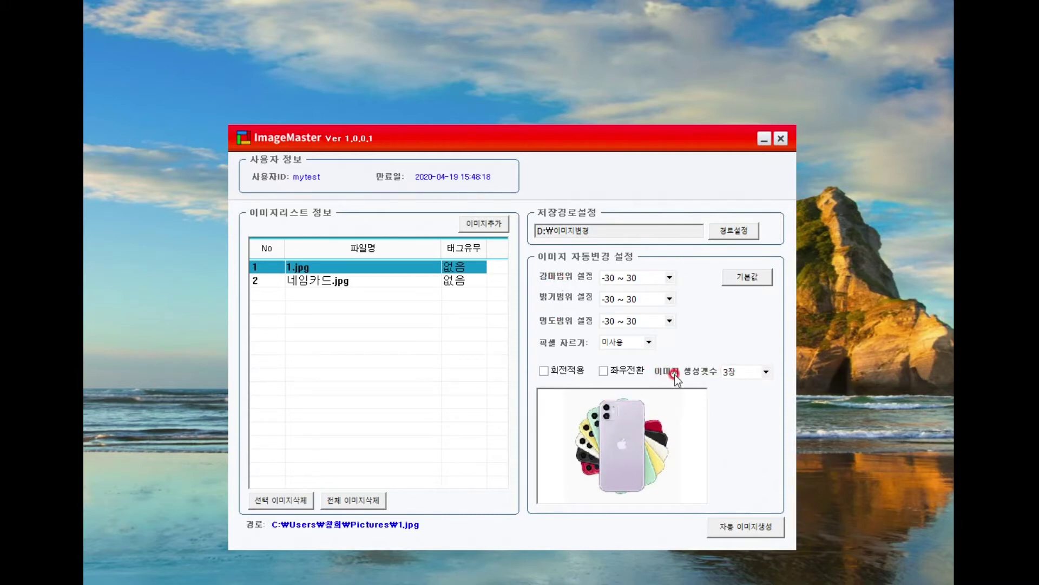
Step: Try different image generation counts and return the setting to 3장
left_click(751, 374)
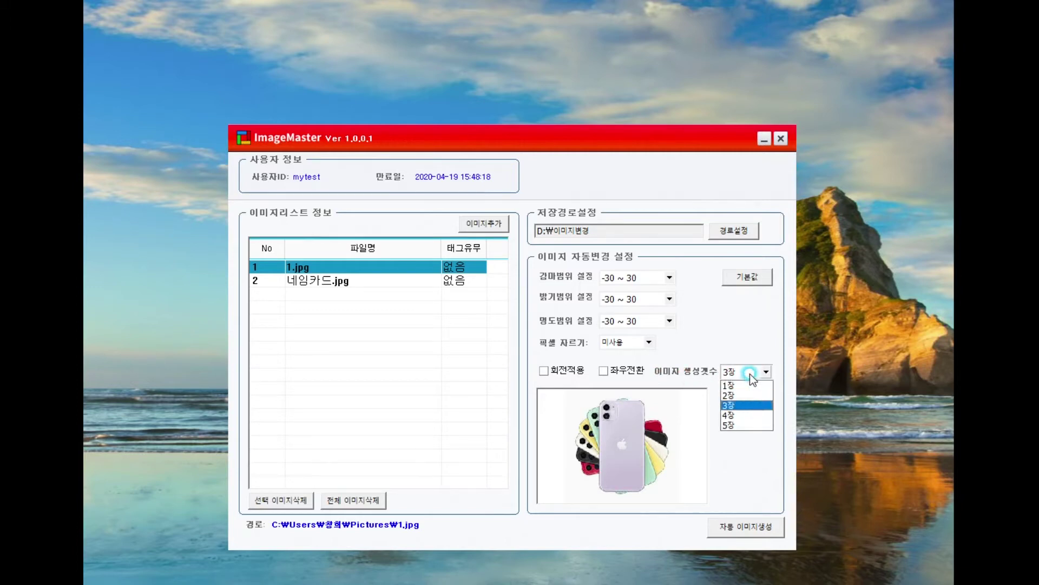
left_click(745, 382)
left_click(750, 378)
left_click(731, 421)
left_click(743, 375)
left_click(736, 405)
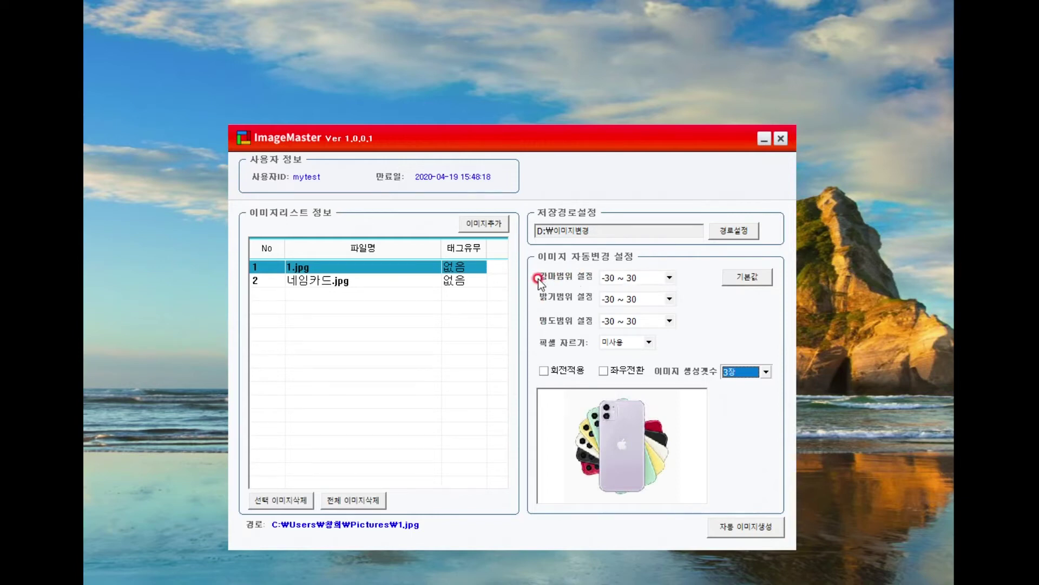
Step: Look through the gamma range options and choose -30 ~ 30
left_click(664, 279)
left_click(631, 288)
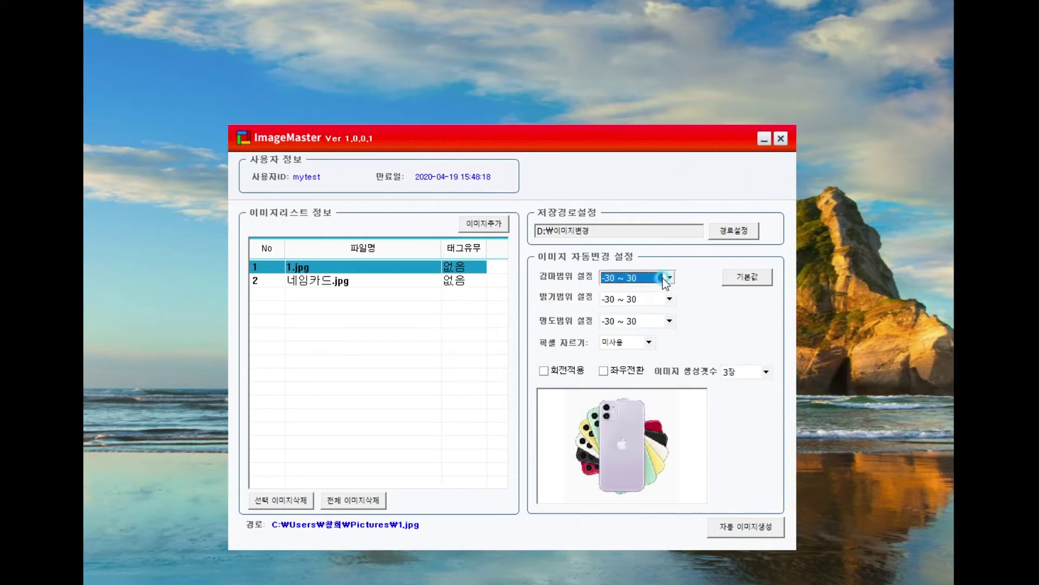
left_click(661, 278)
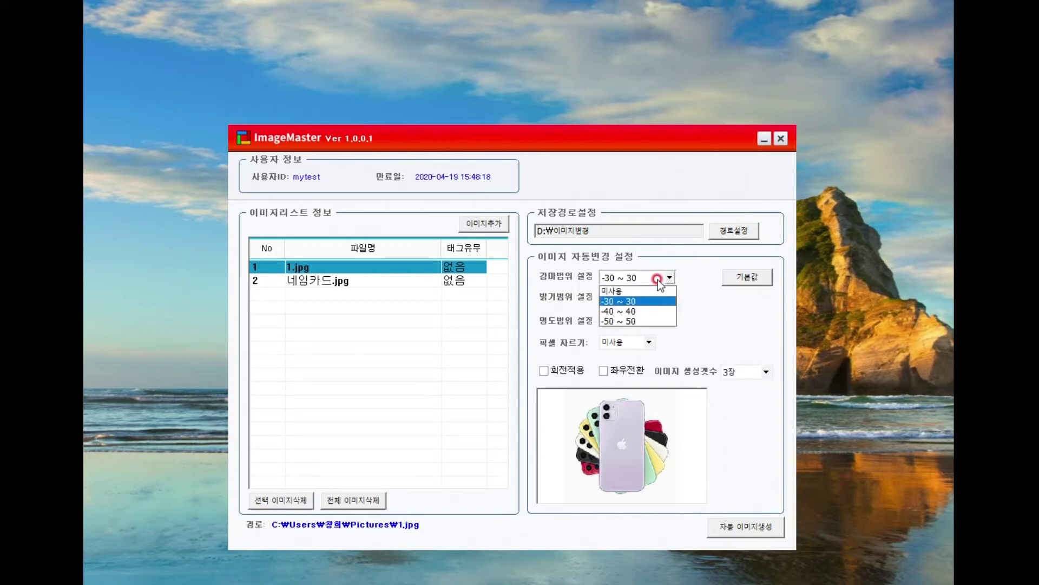
left_click(649, 278)
left_click(644, 299)
left_click(645, 299)
left_click(641, 276)
left_click(641, 276)
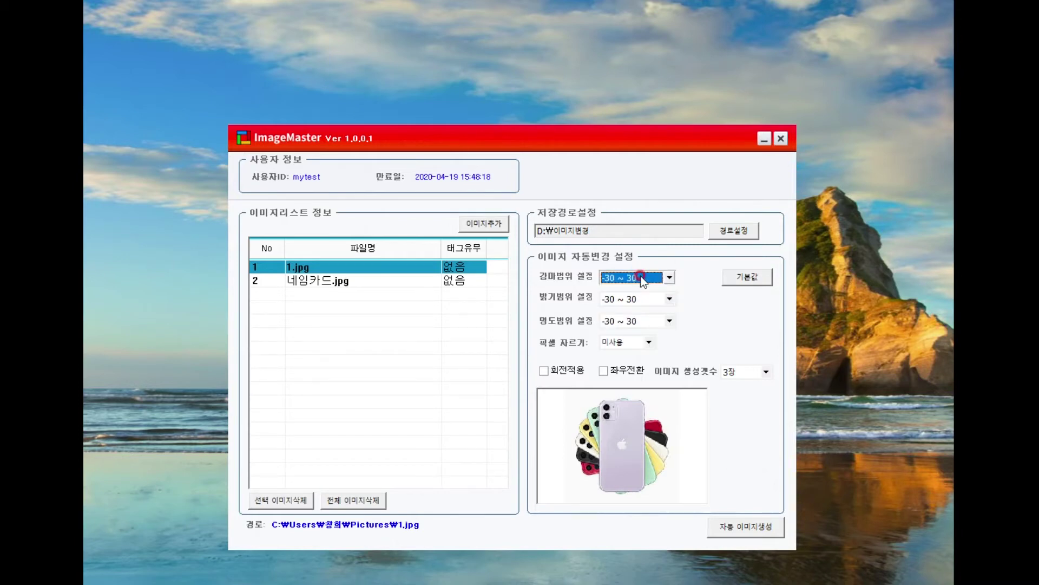
left_click(641, 276)
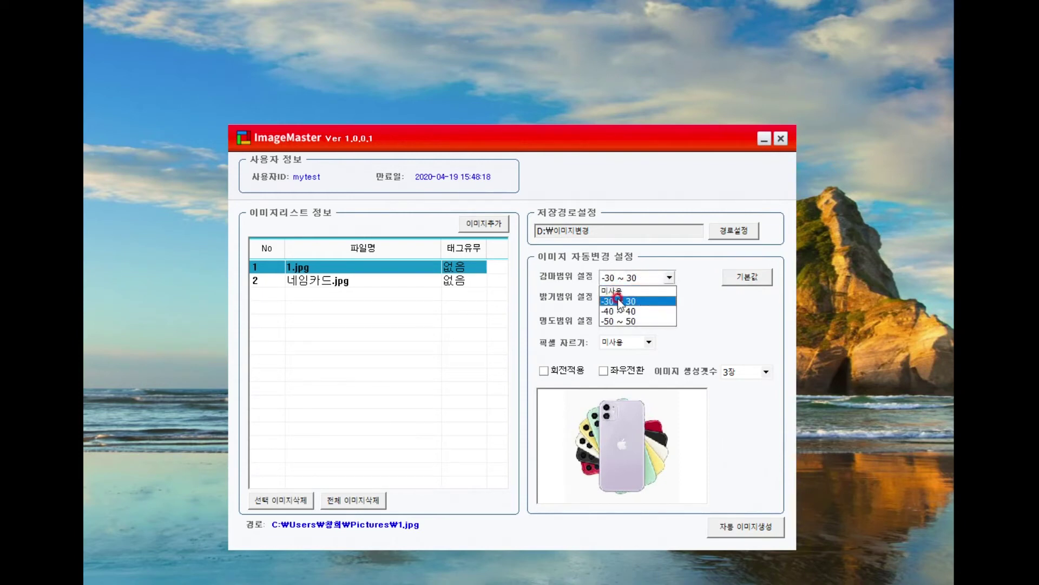
left_click(618, 301)
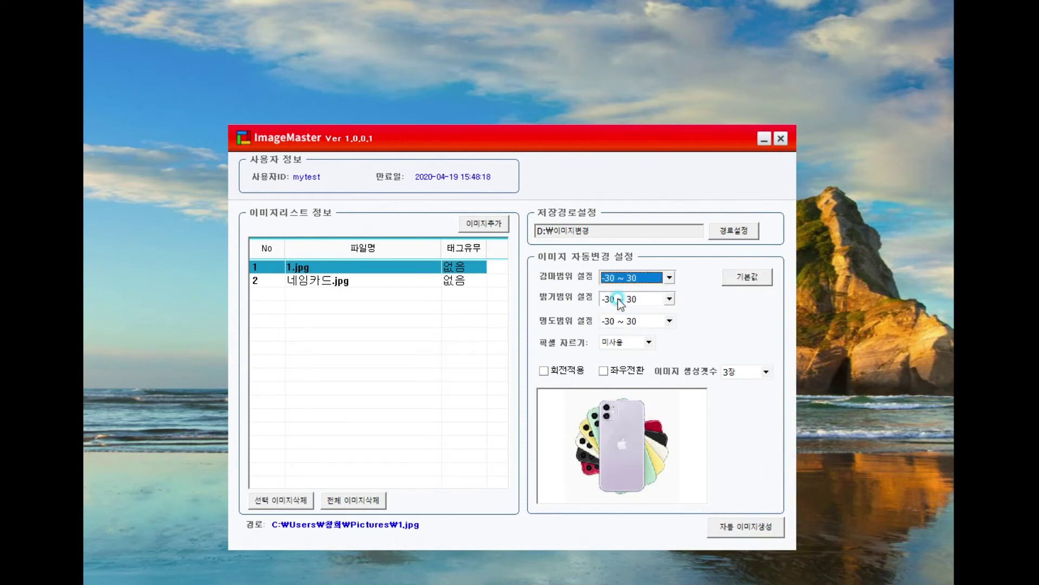
Step: Try the gamma range at -40 ~ 40 and at -50 ~ 50
left_click(653, 278)
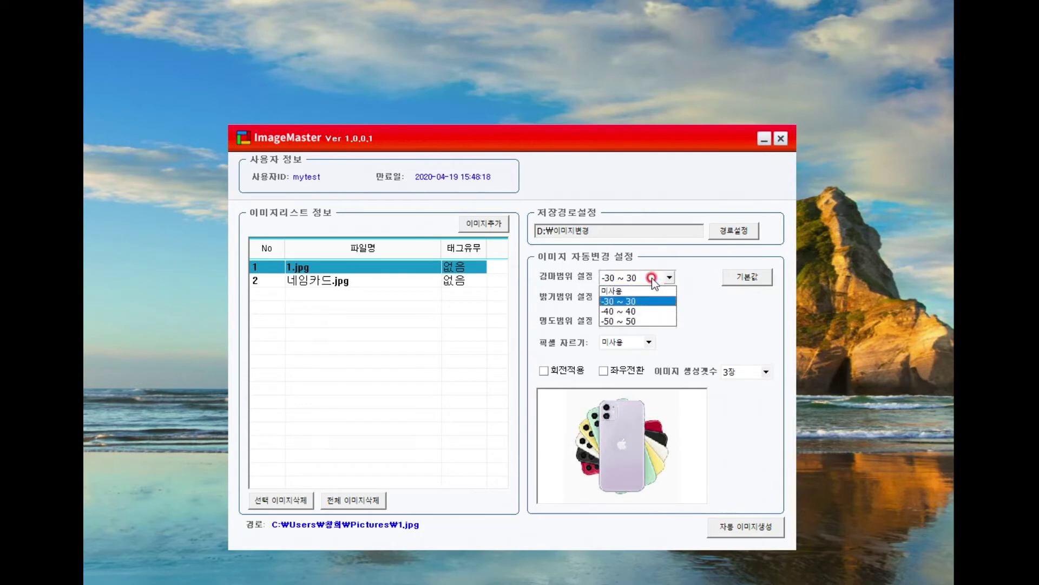
left_click(640, 311)
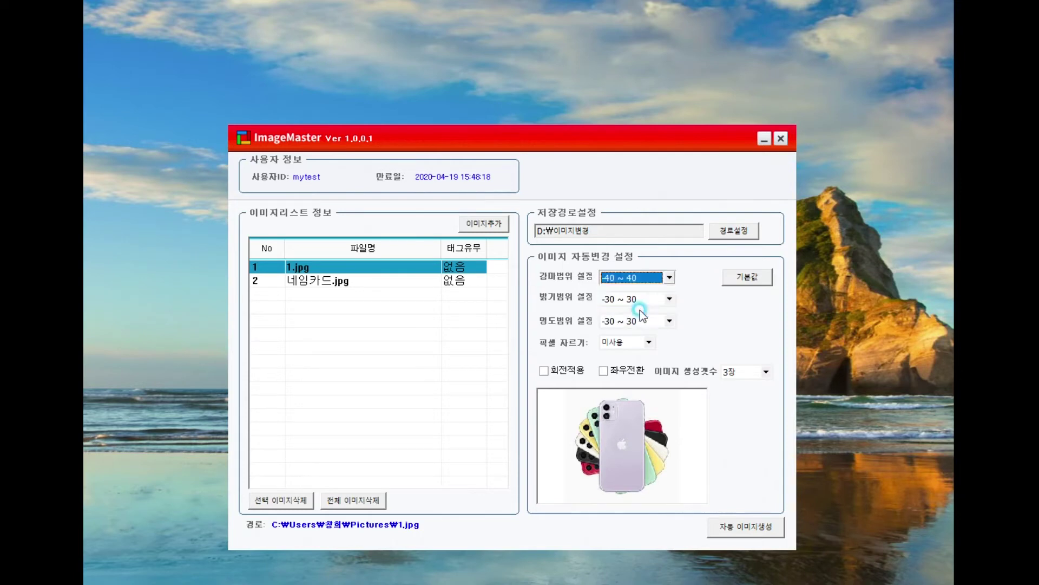
left_click(647, 279)
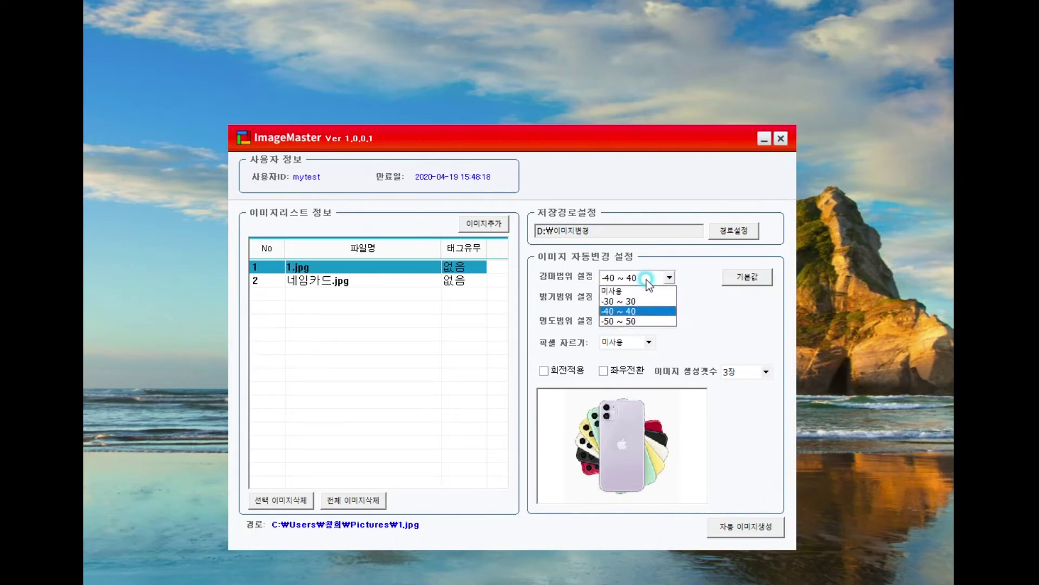
left_click(639, 321)
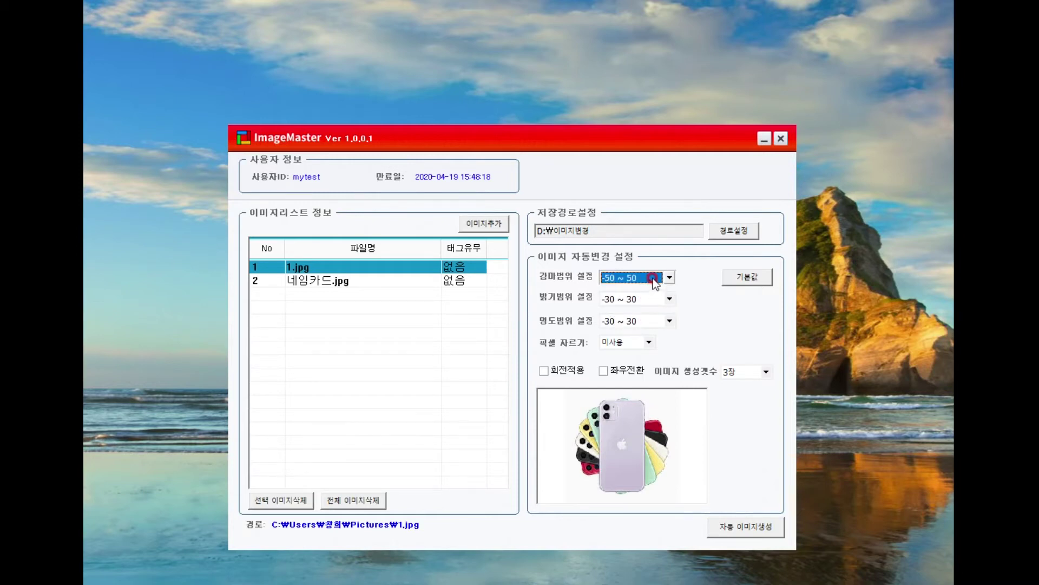
Step: Set both the gamma range and the brightness range to 미사용 (unused)
left_click(653, 279)
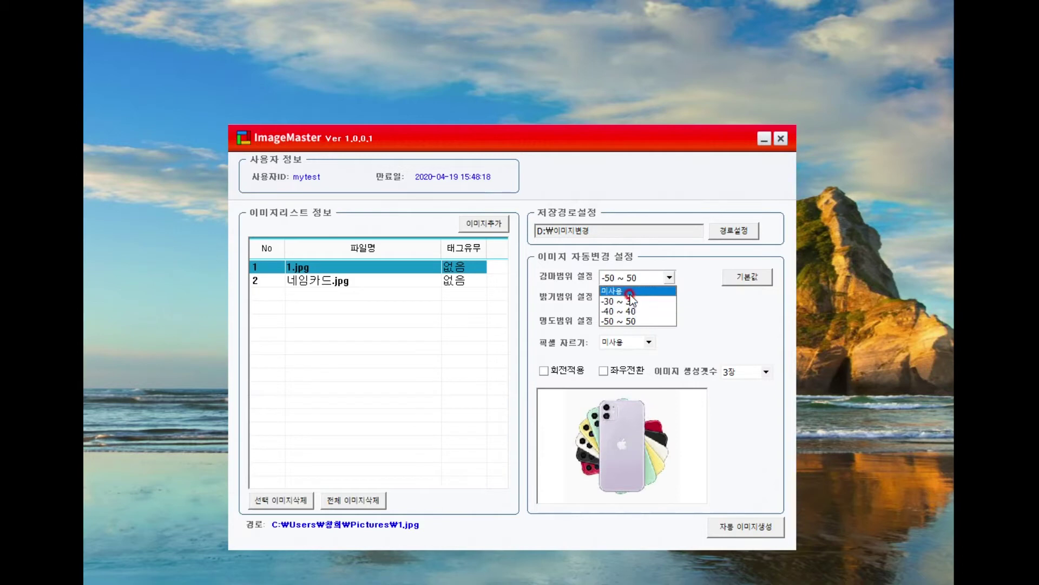
left_click(630, 292)
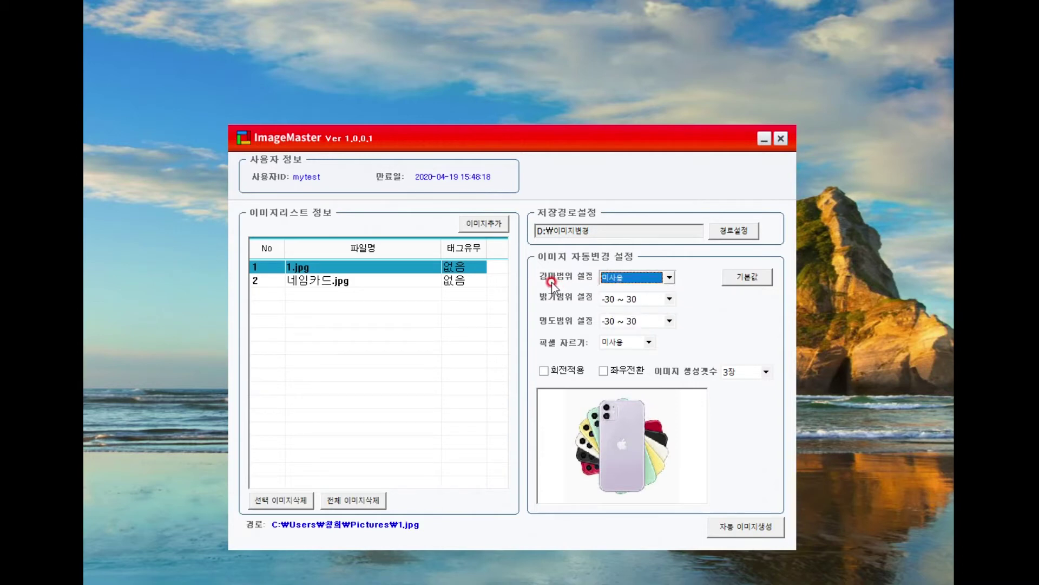
left_click(656, 297)
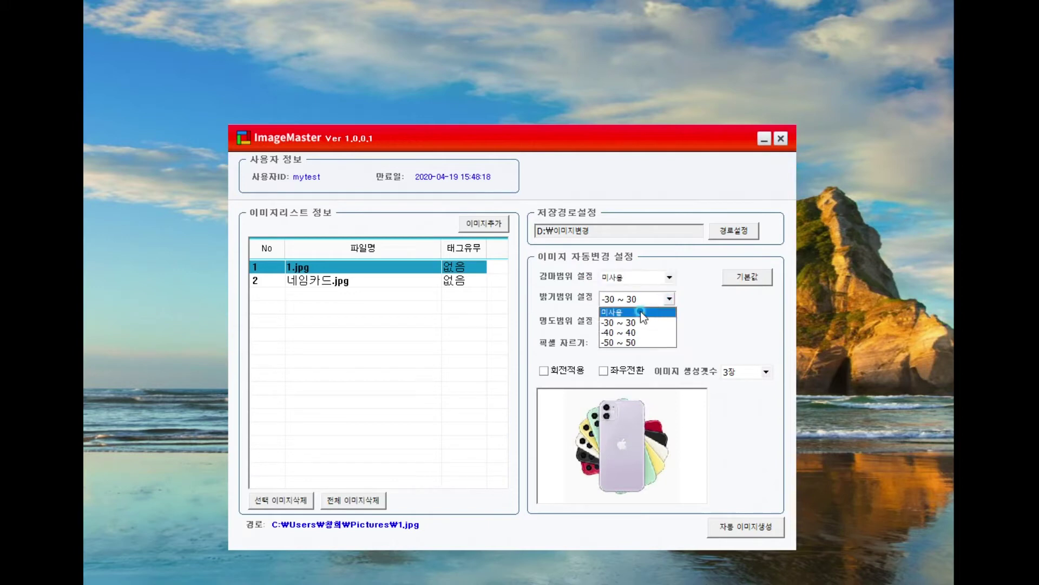
left_click(641, 309)
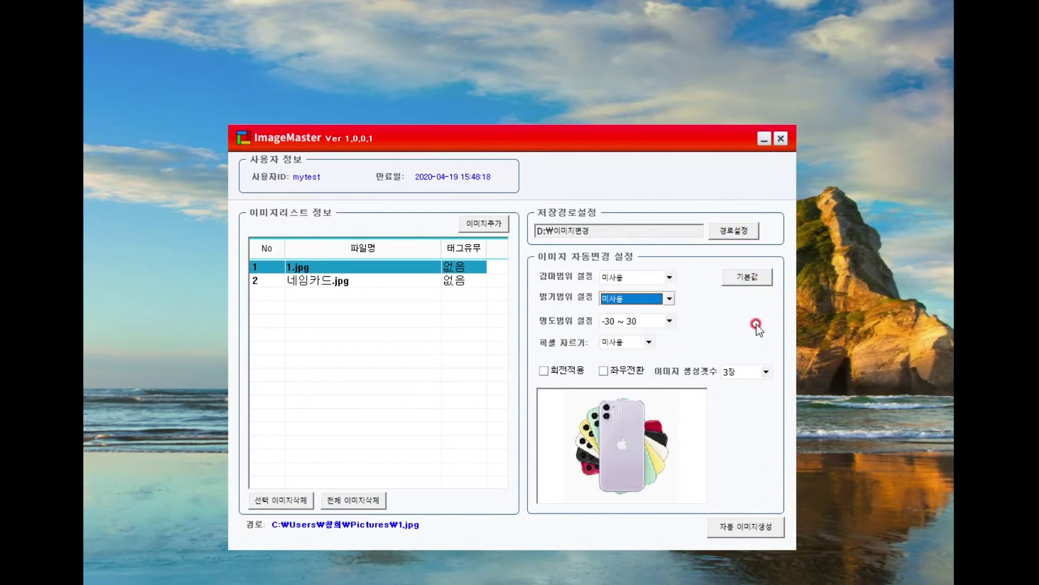
Step: Set the image generation count to 1장 and automatically generate the altered images
left_click(736, 373)
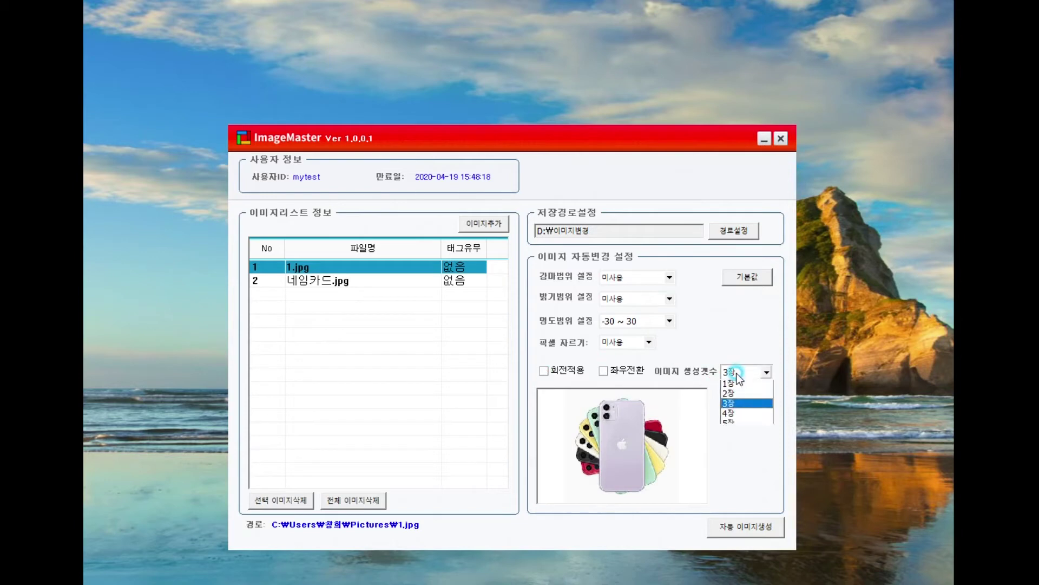
left_click(732, 385)
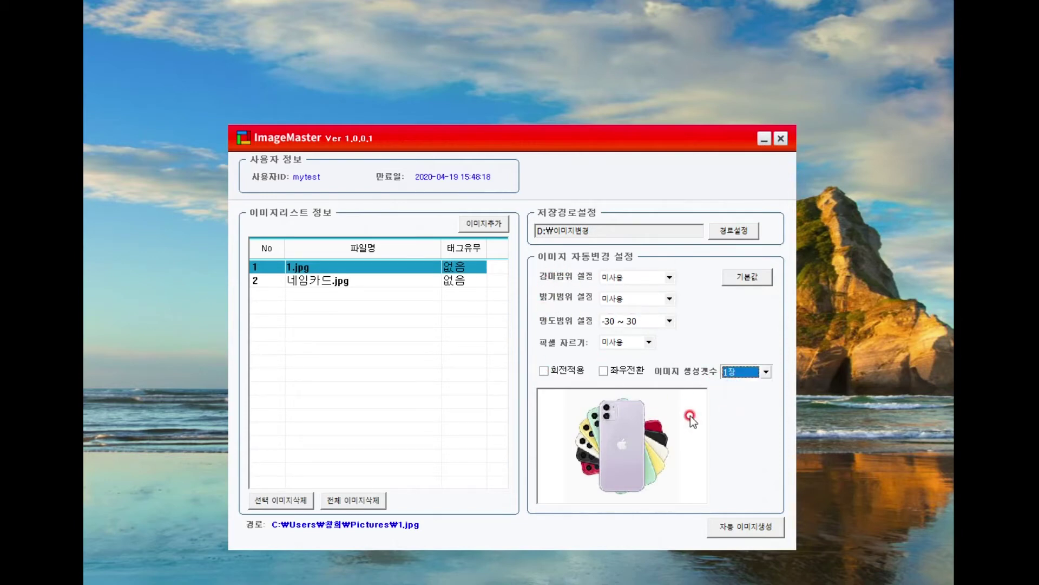
left_click(741, 524)
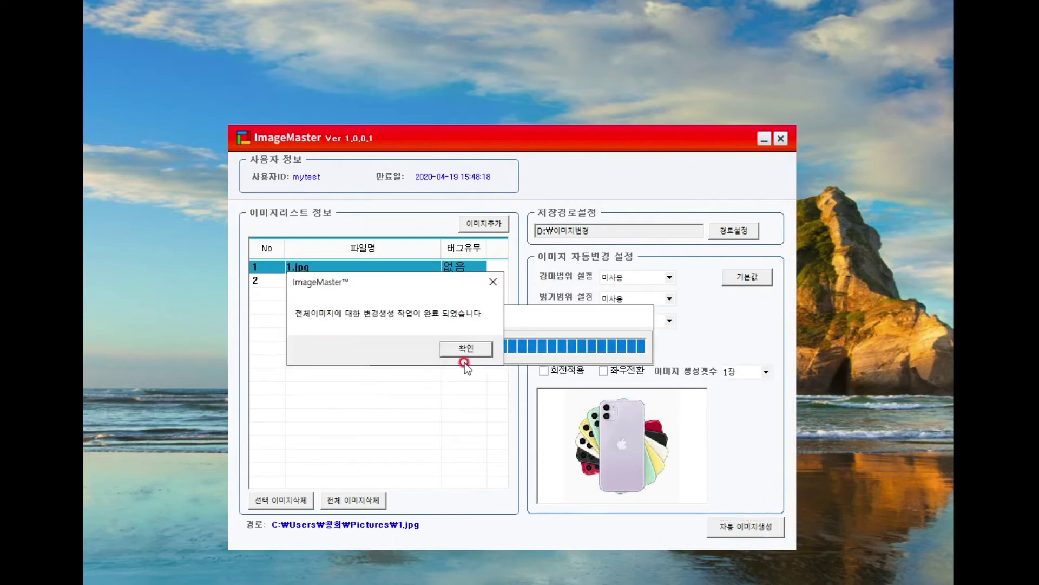
left_click(465, 355)
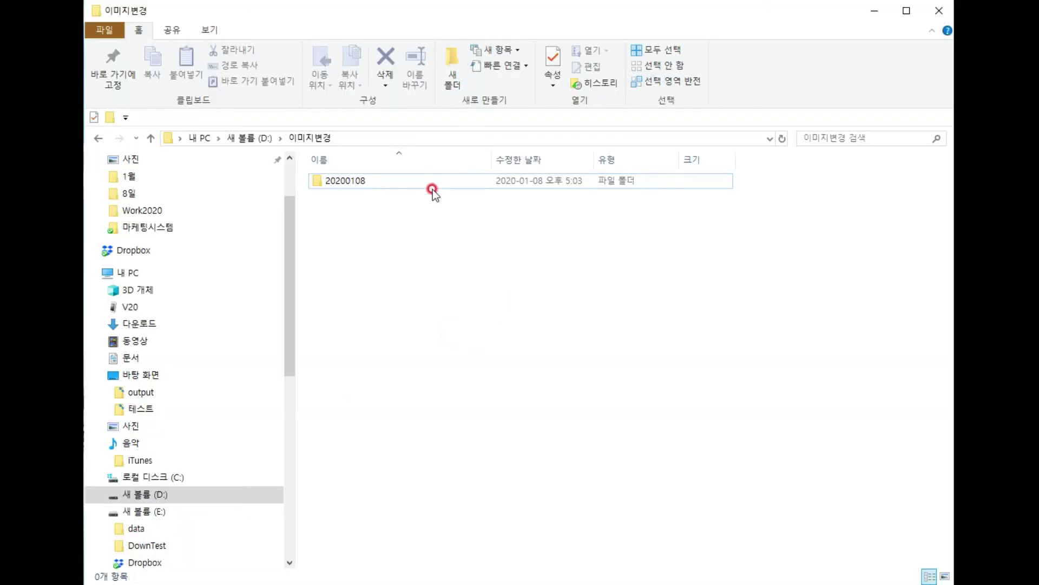
Step: Open the 20200108 folder inside 이미지변경 and view the generated image 1_Adjust_Auto1.jpg
left_click(415, 188)
left_click(352, 183)
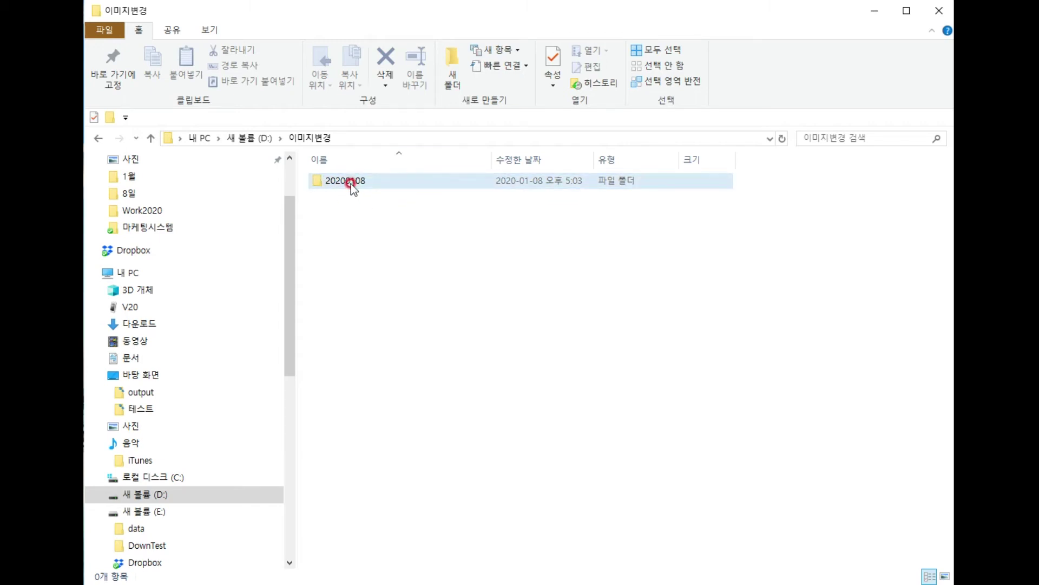
left_click(352, 183)
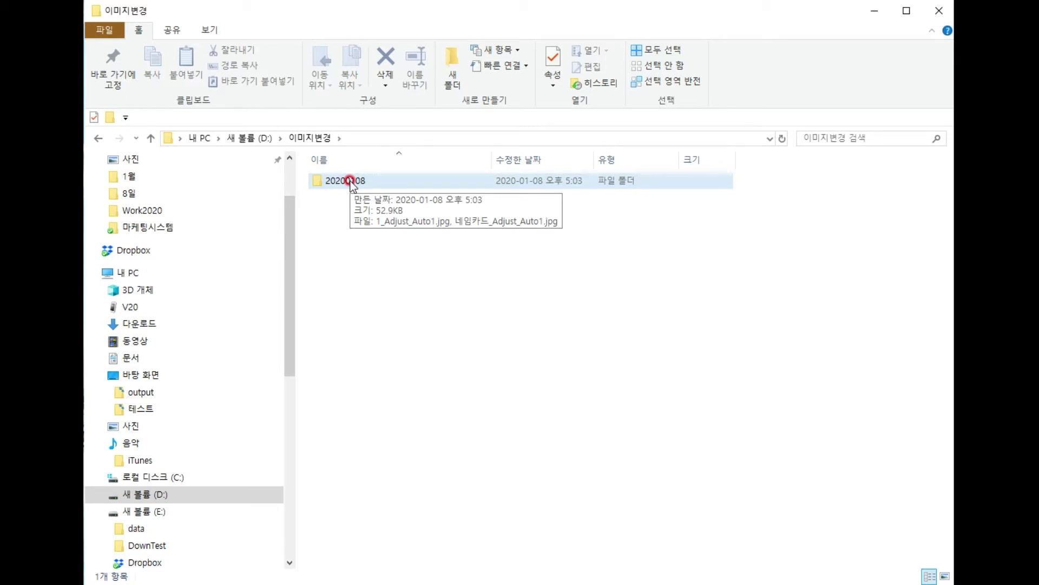
double_click(350, 180)
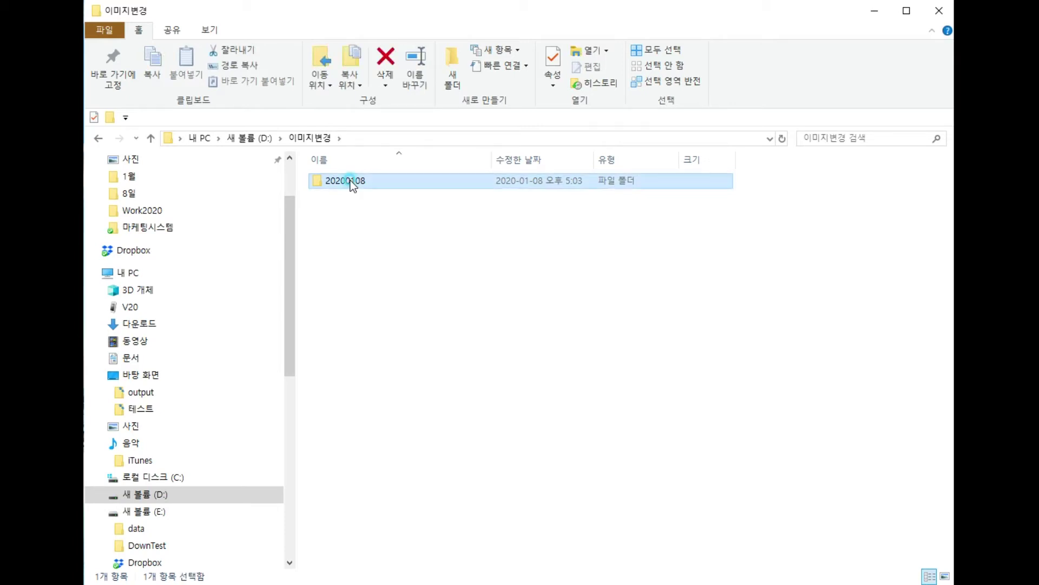
left_click(344, 207)
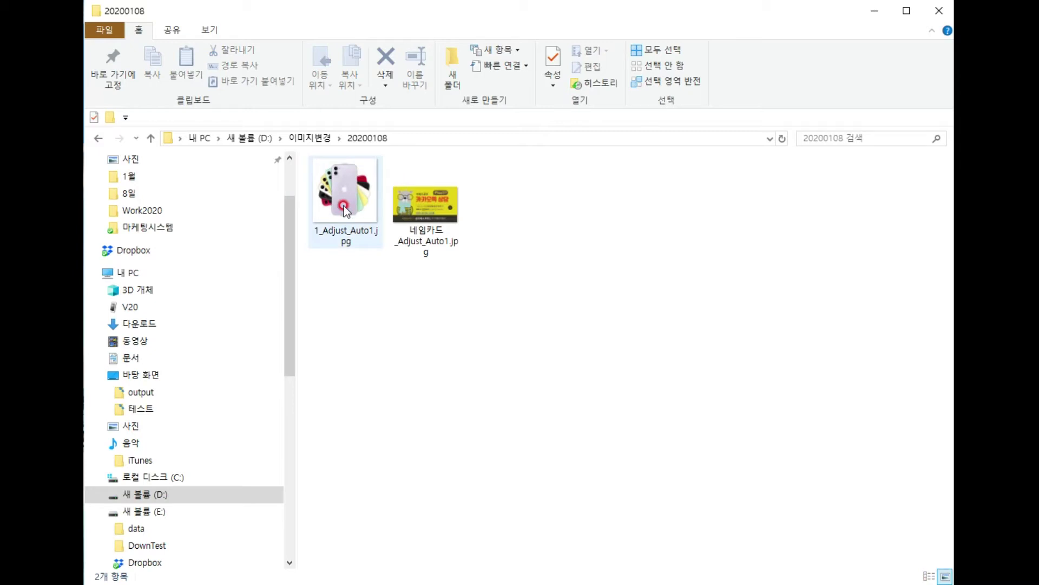
left_click(347, 215)
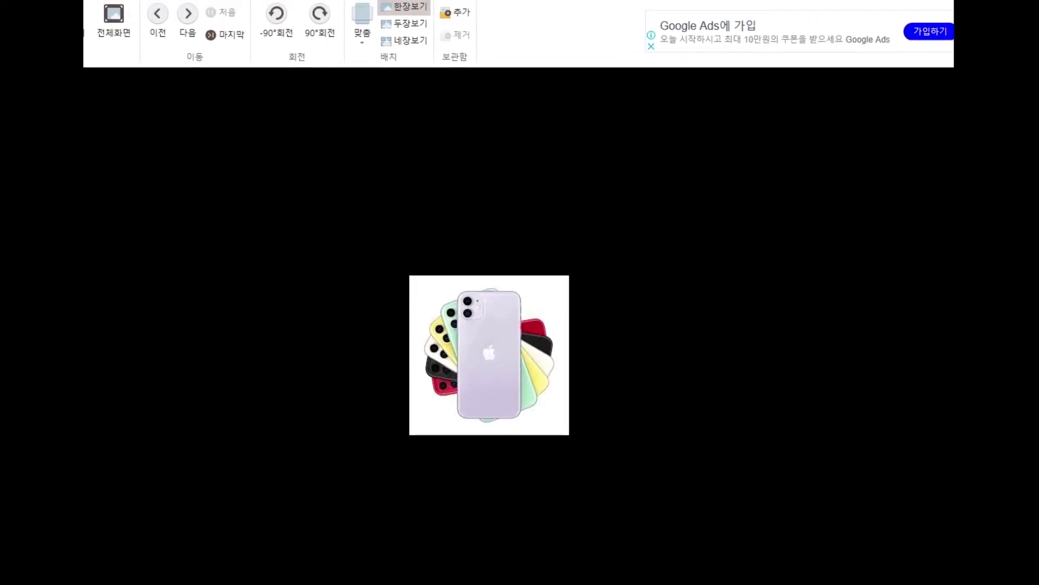
Step: Resize and reposition the 알씨 image viewer window so that its whole width fits on the screen
left_click_drag(84, 22, 85, 58)
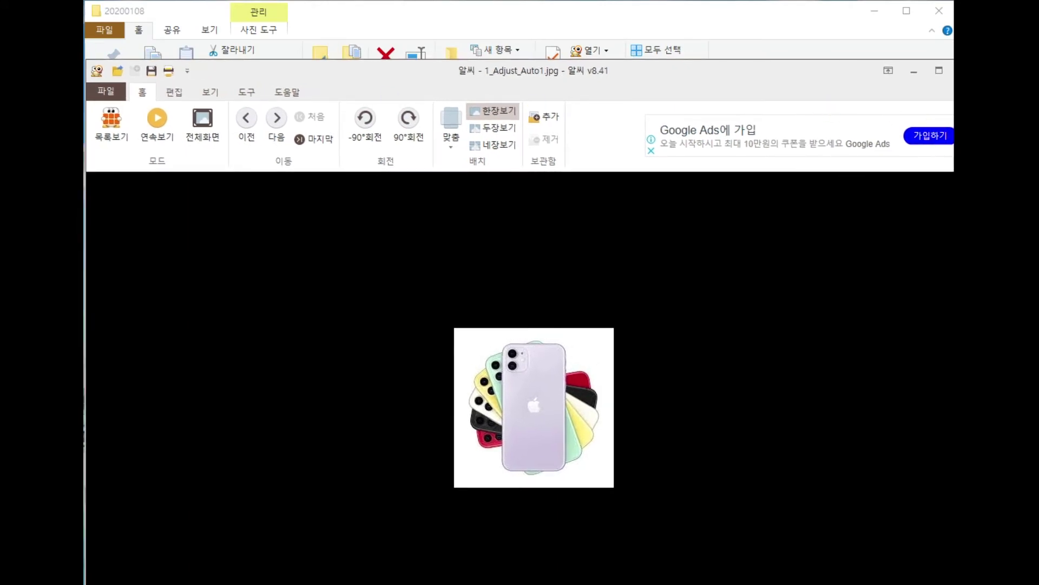
left_click_drag(953, 193, 928, 192)
left_click_drag(699, 72, 706, 61)
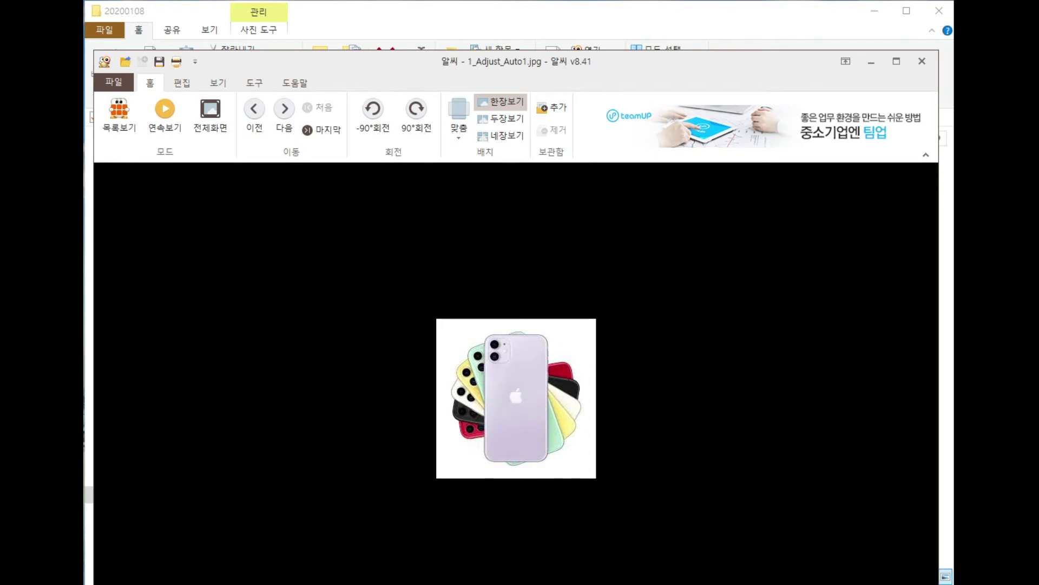
Step: Compare 1_Adjust_Auto1.jpg and 네임카드_Adjust_Auto1.jpg with their originals, 1.jpg and 네임카드.jpg, in ImageMaster
key("alt+Tab")
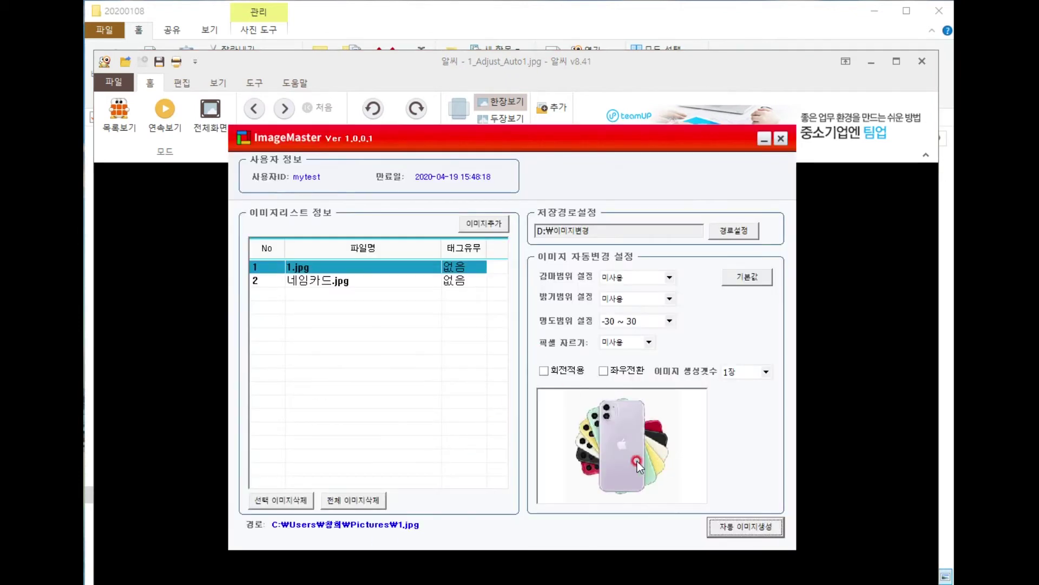
left_click(762, 142)
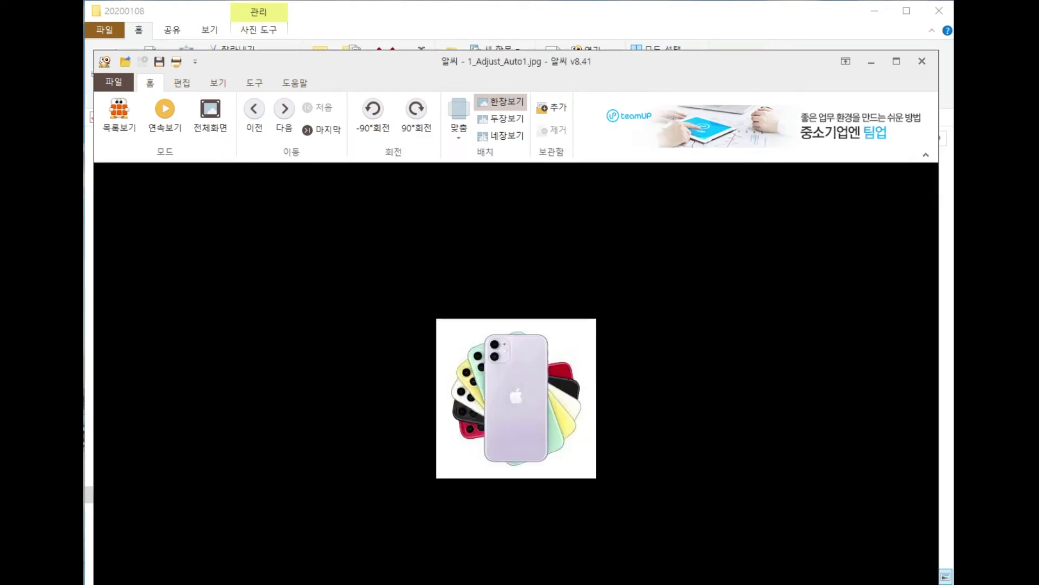
left_click(287, 111)
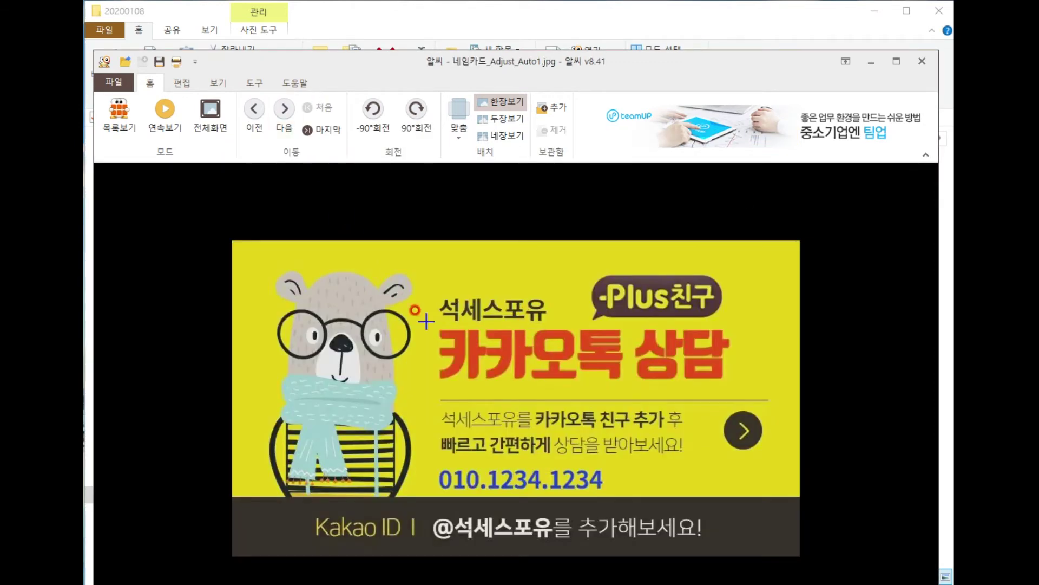
left_click(474, 423)
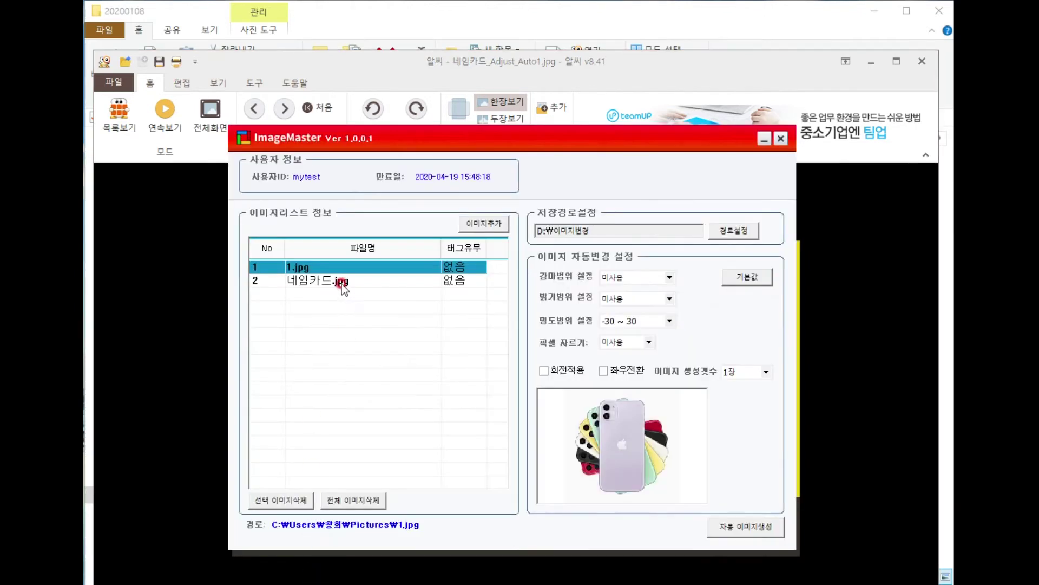
left_click(342, 280)
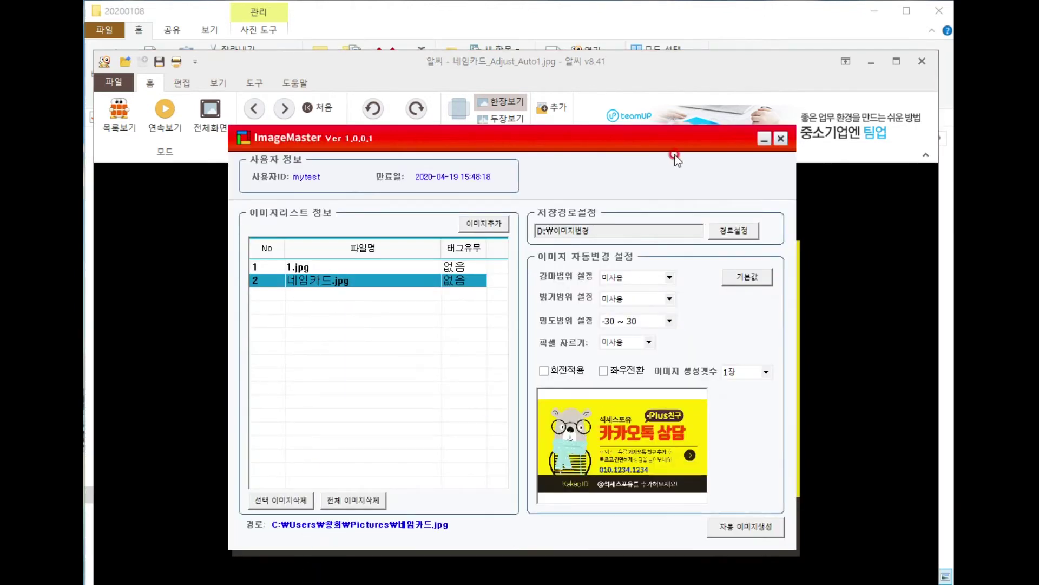
left_click(763, 138)
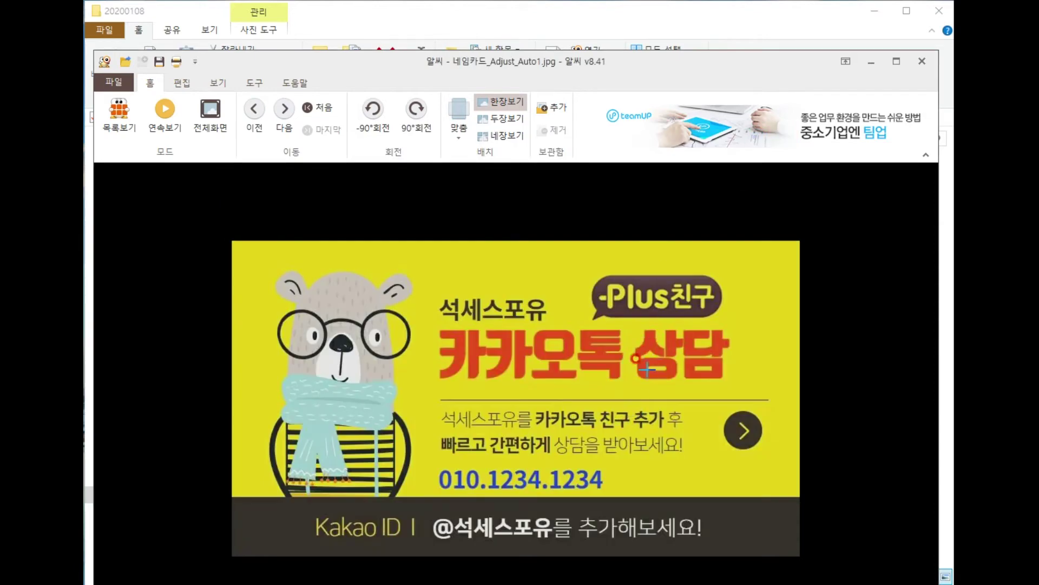
Step: Close the image viewer and permanently delete both generated images from the 20200108 folder
left_click(911, 57)
left_click(921, 60)
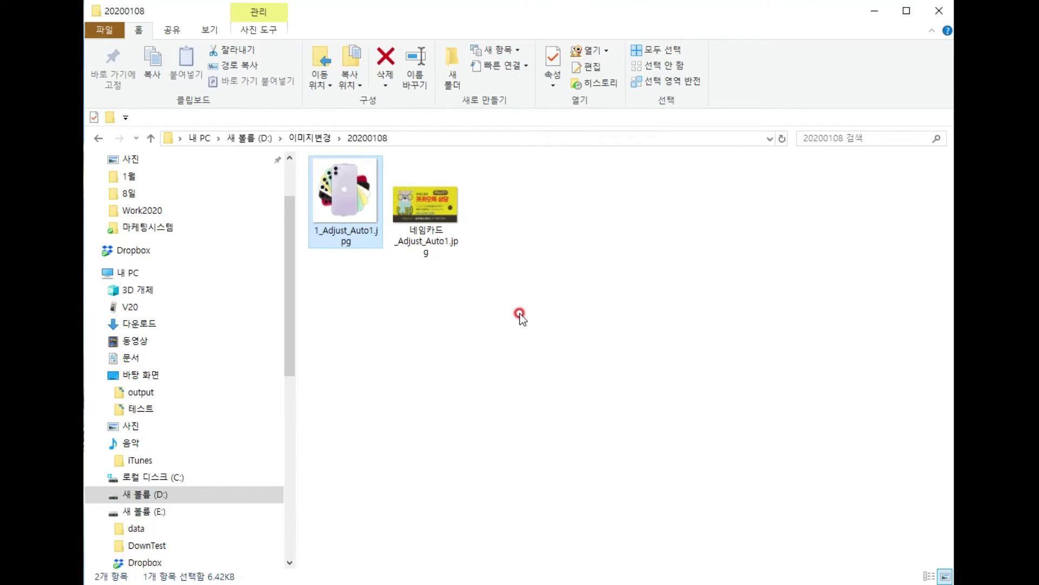
key("ctrl+a")
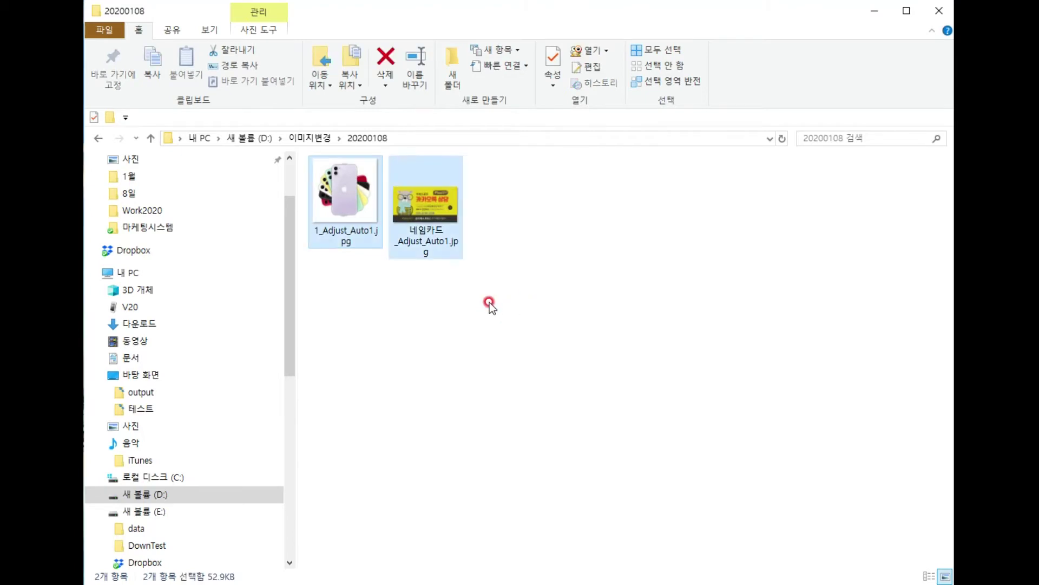
key("shift+Delete")
key("Return")
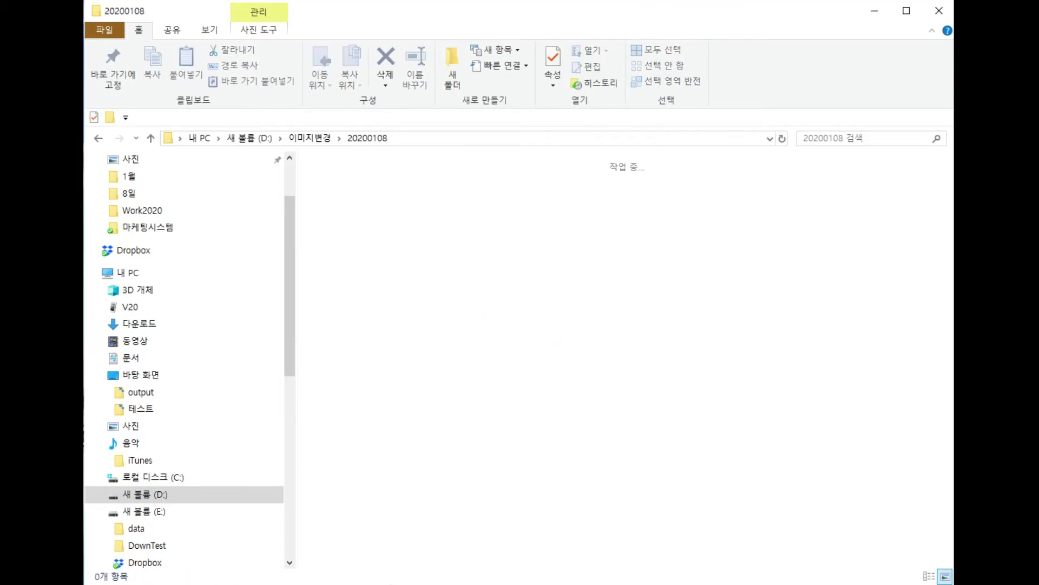
Step: Switch to ImageMaster, set the brightness range (밝기범위) to -30 ~ 30 and automatically generate the altered images
key("alt+Tab")
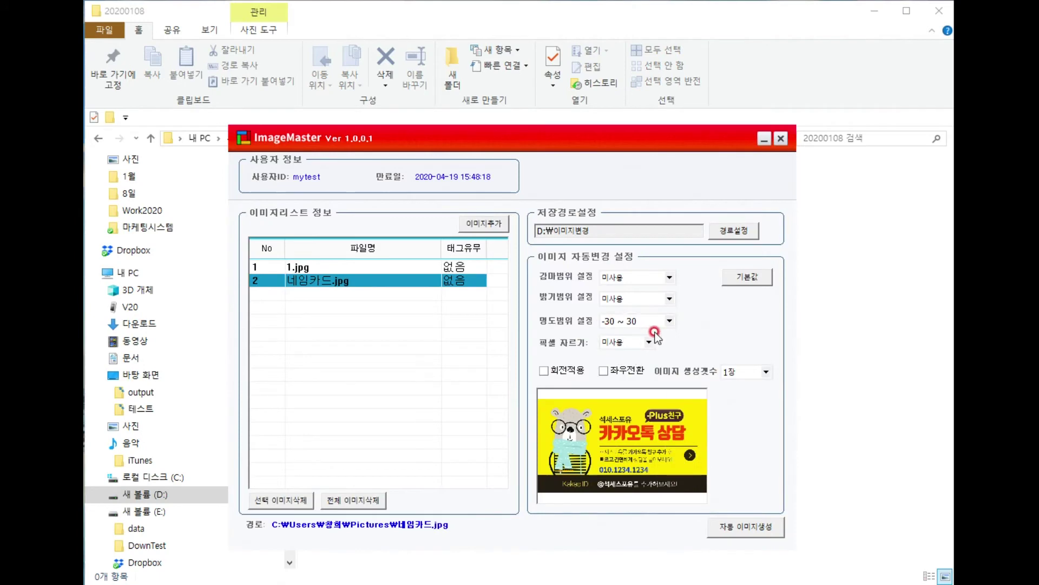
left_click(669, 298)
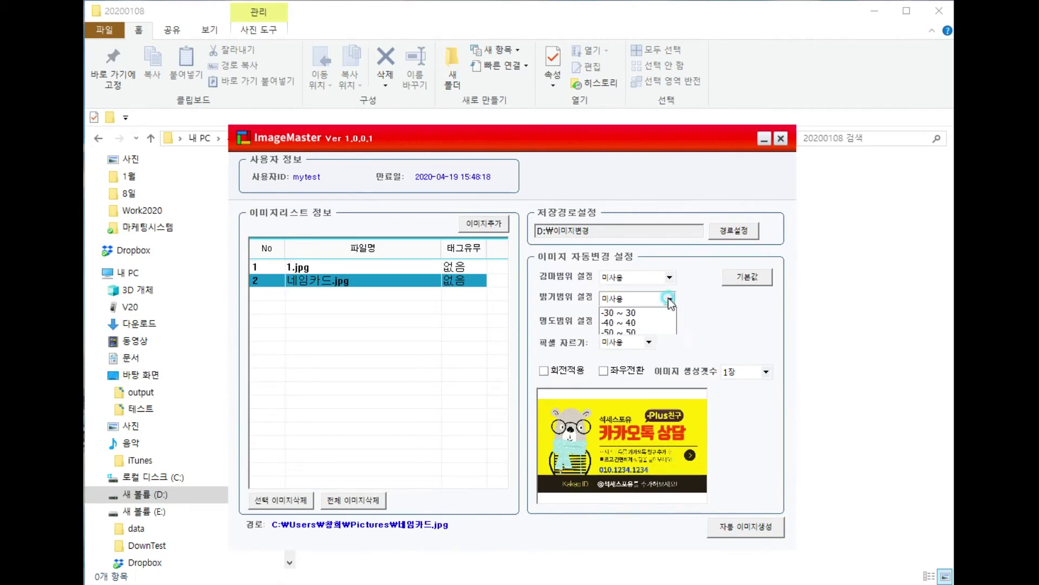
left_click(622, 320)
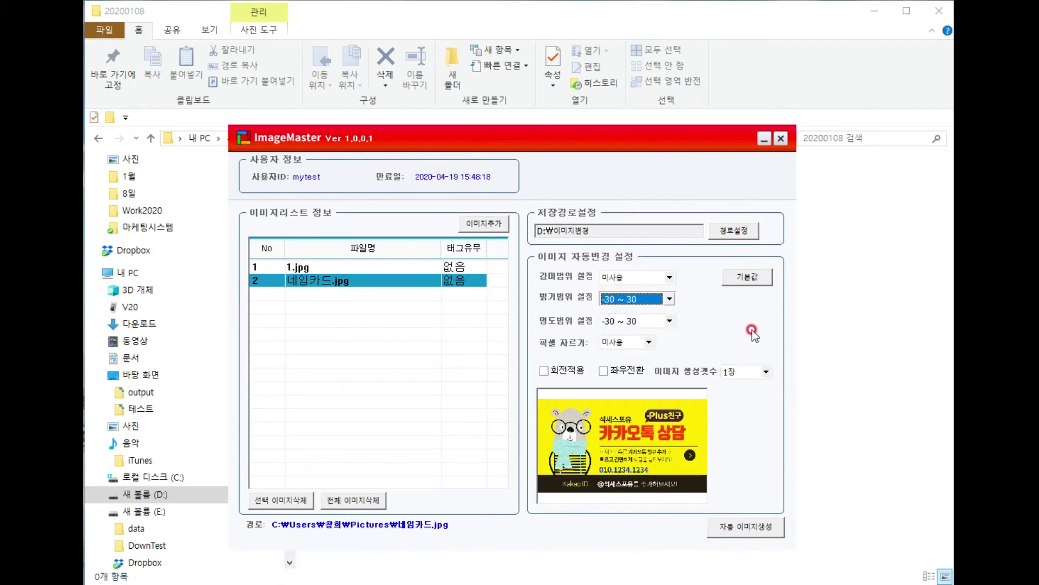
left_click(752, 527)
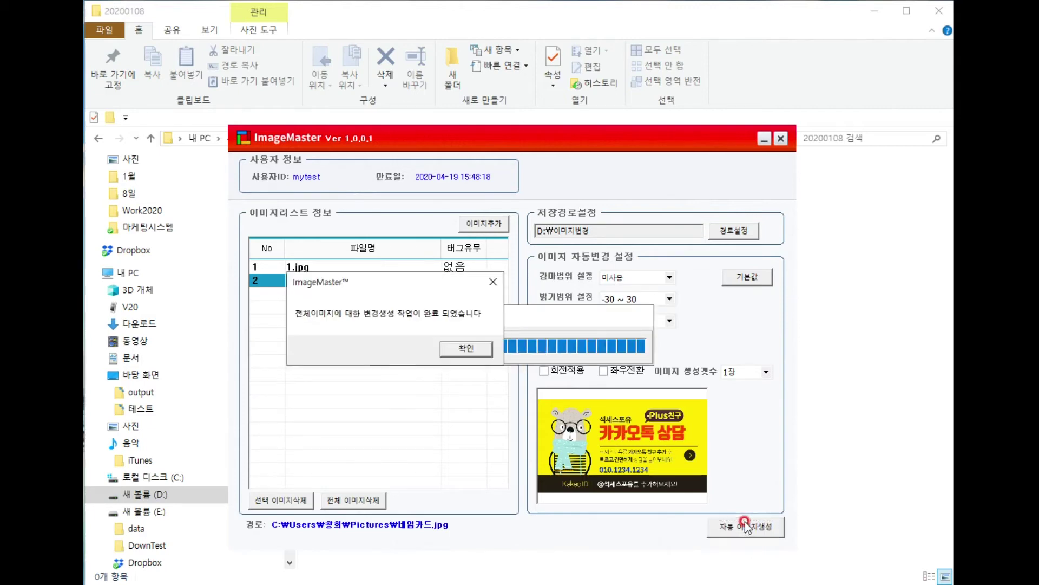
left_click(472, 351)
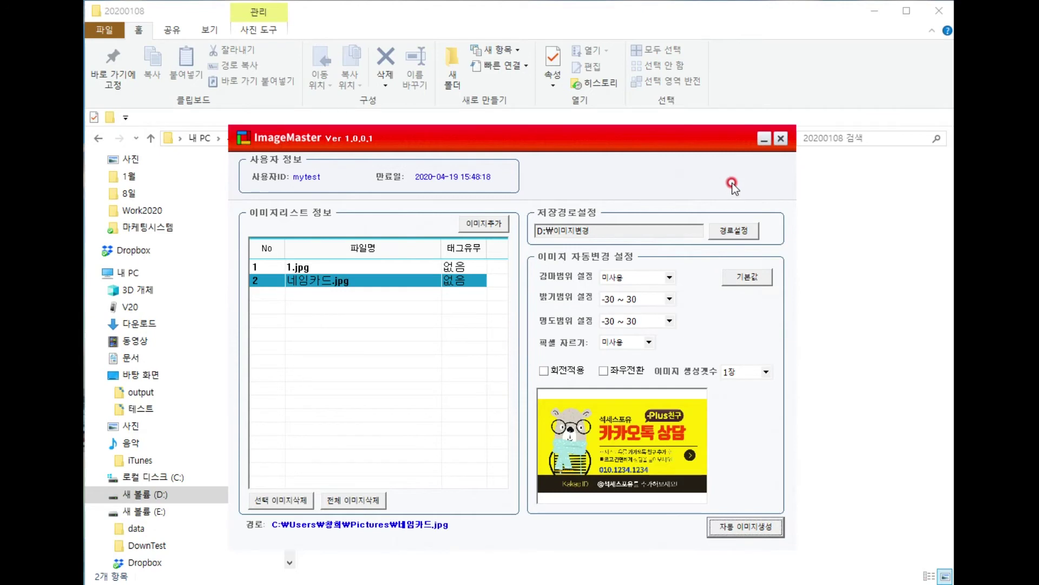
Step: View the newly generated 1_Adjust_Auto1.jpg and 네임카드_Adjust_Auto1.jpg from the 20200108 folder
left_click(764, 139)
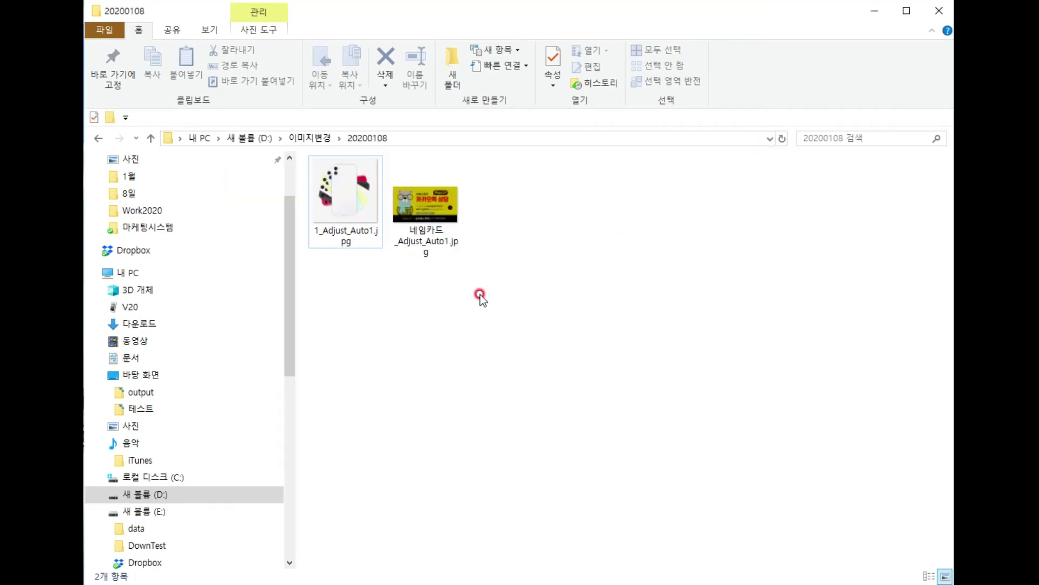
double_click(352, 203)
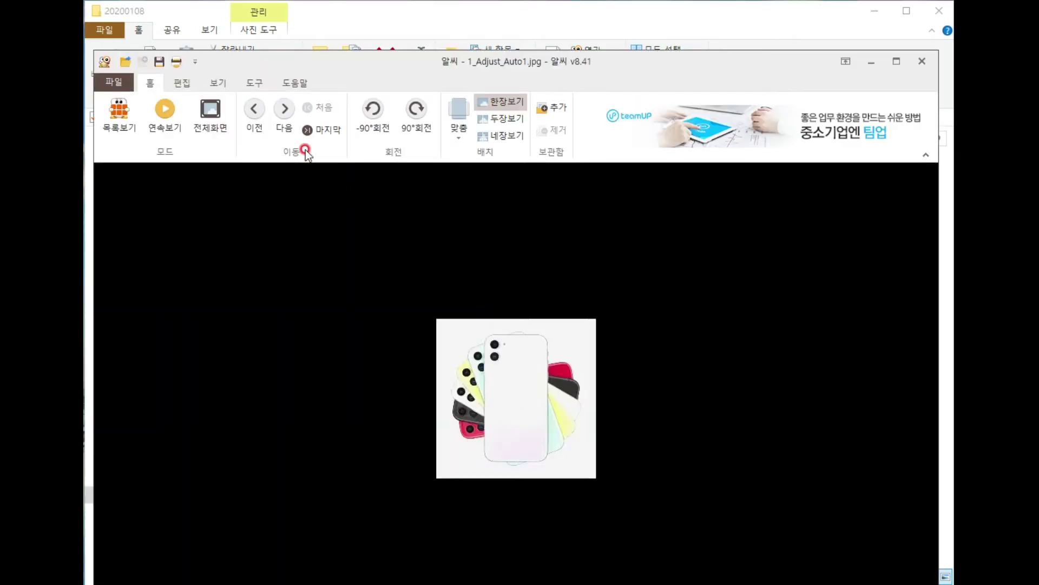
left_click(284, 111)
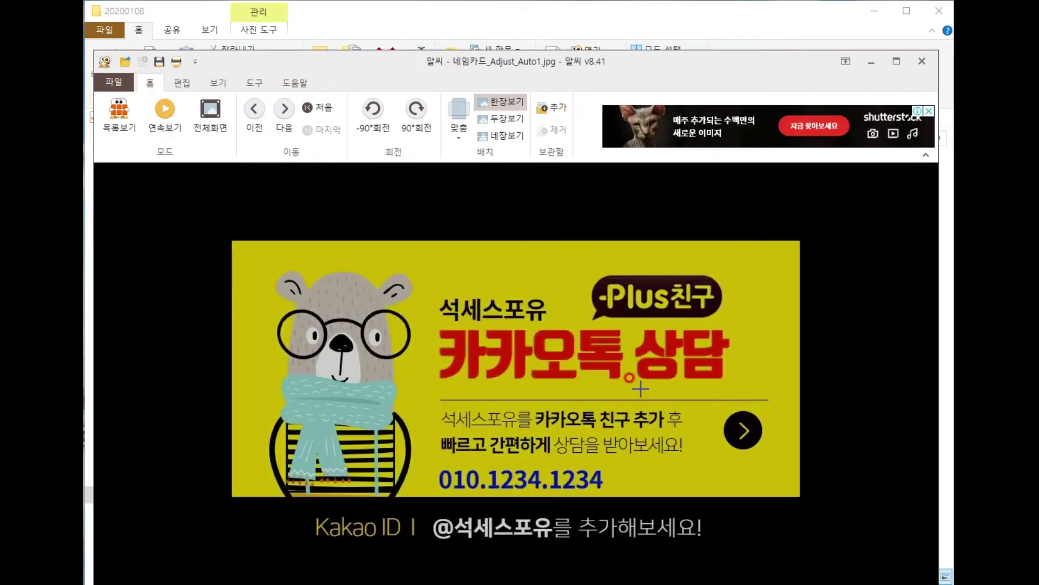
Step: Close the image viewer and permanently delete the two images generated with the brightness range applied
left_click(928, 65)
key("ctrl+a")
key("shift+Delete")
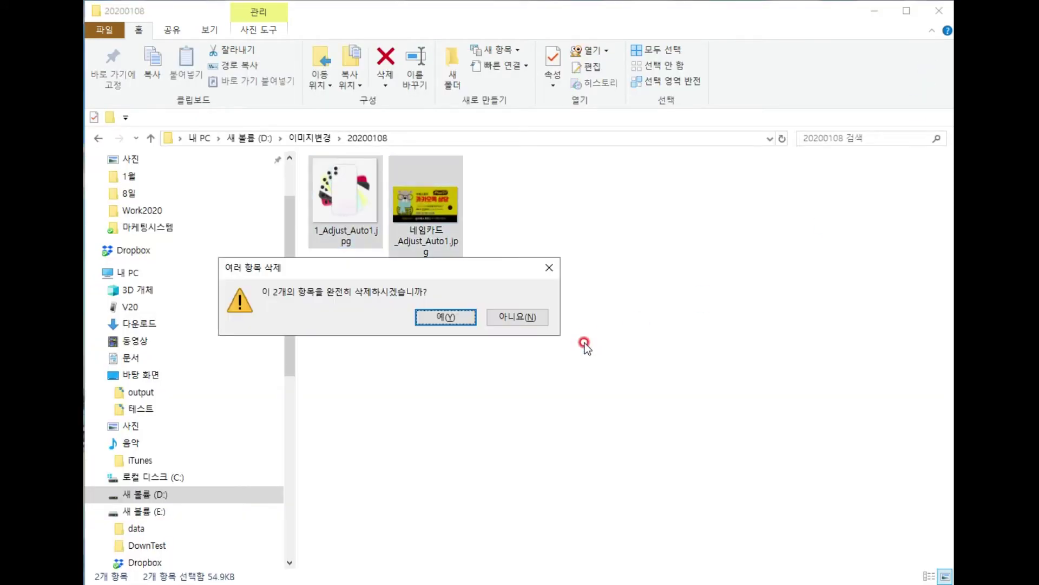
left_click(453, 317)
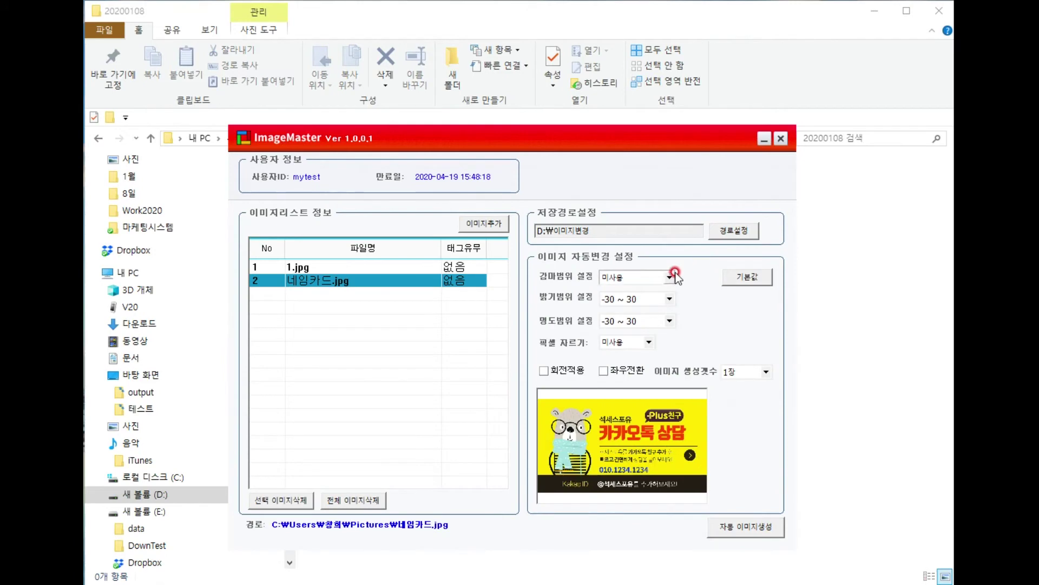
Step: Set the gamma range (감마범위) to -30 ~ 30 in ImageMaster and automatically generate the altered images again
left_click(670, 278)
left_click(631, 300)
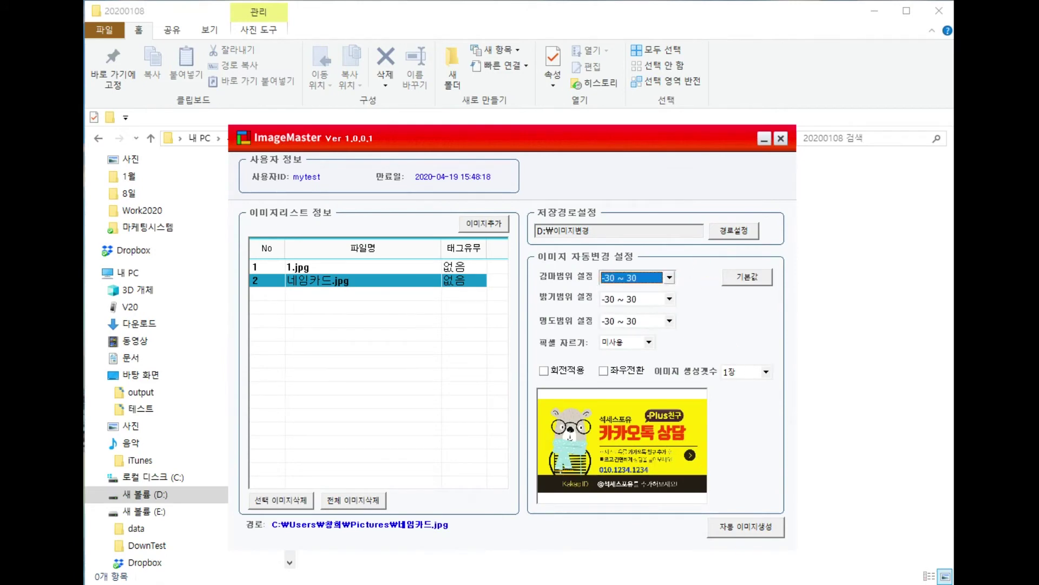
left_click(749, 530)
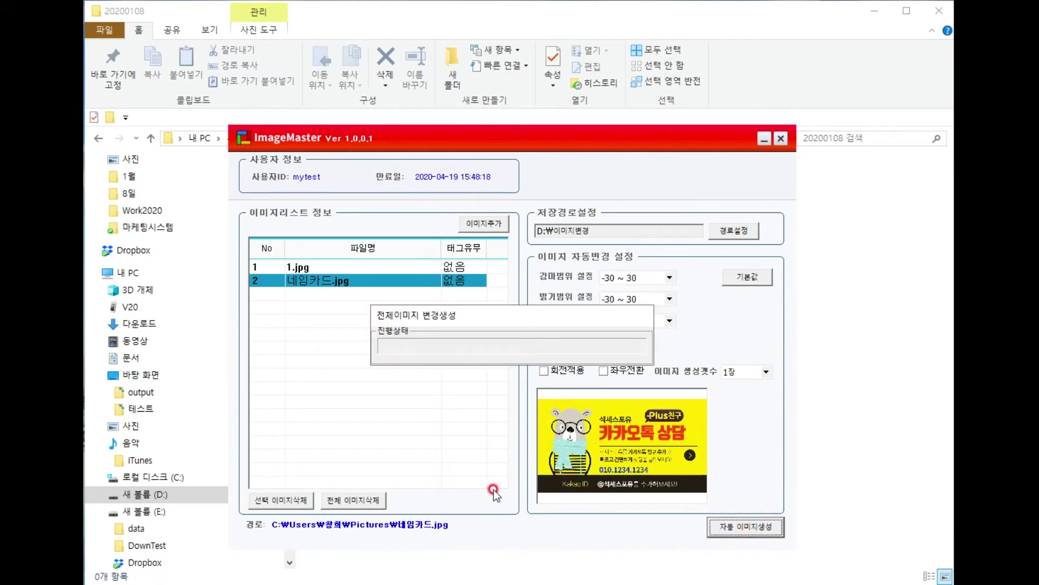
left_click(481, 352)
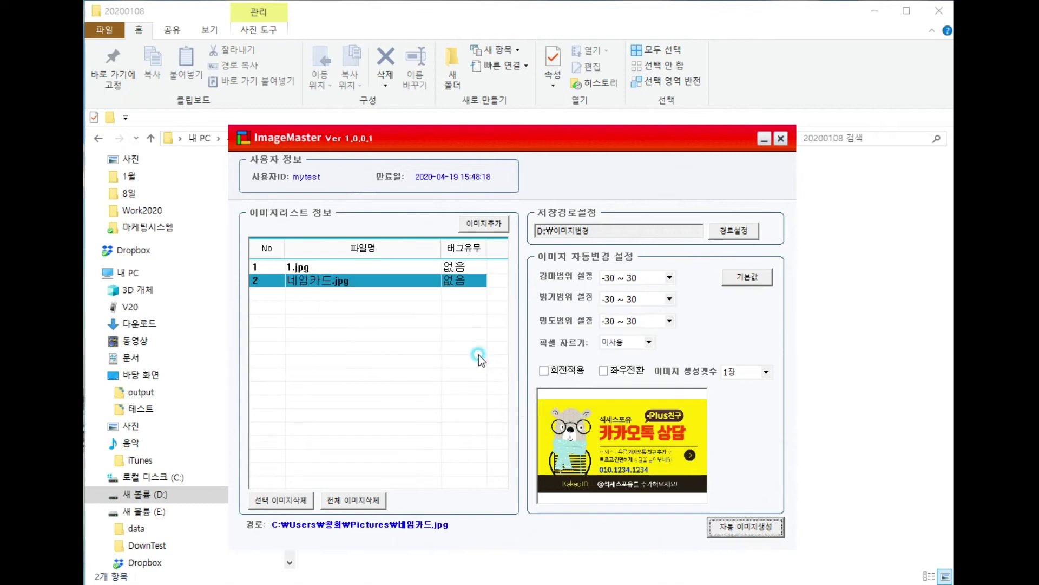
Step: View the phone and name card images generated with the gamma range applied, in the 20200108 folder
left_click(650, 51)
left_click(343, 211)
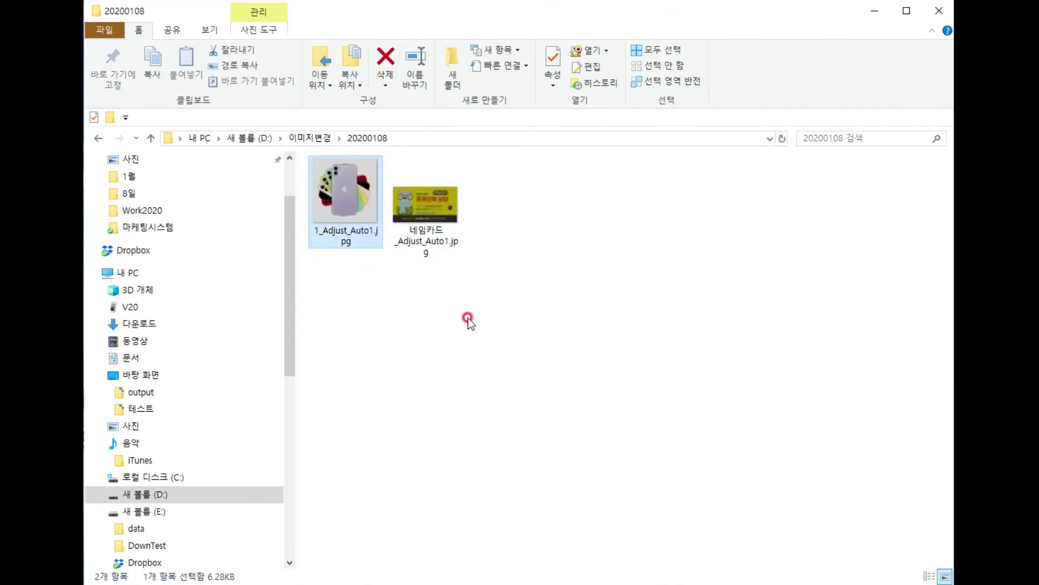
key("Return")
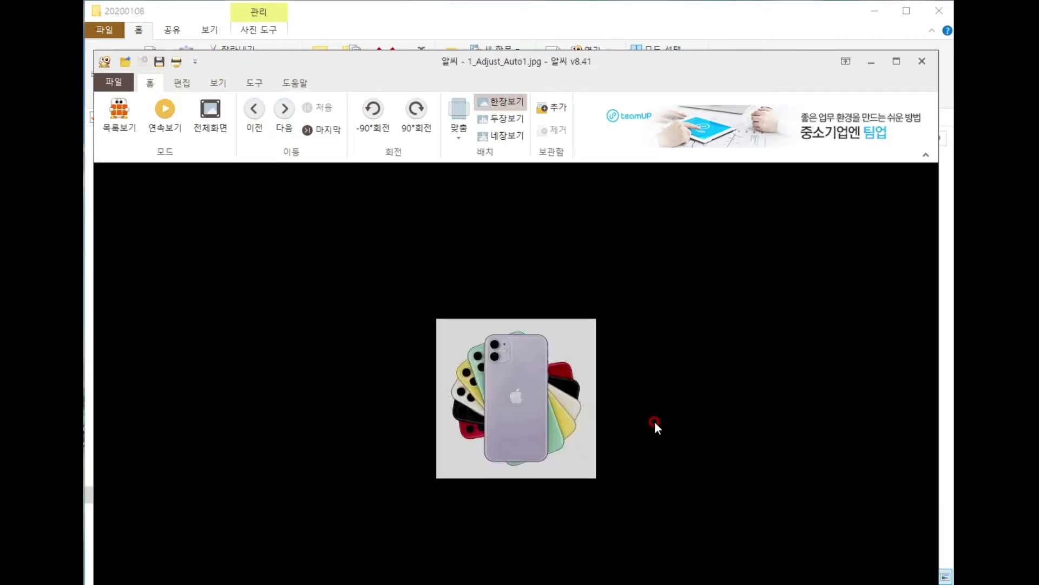
left_click(284, 111)
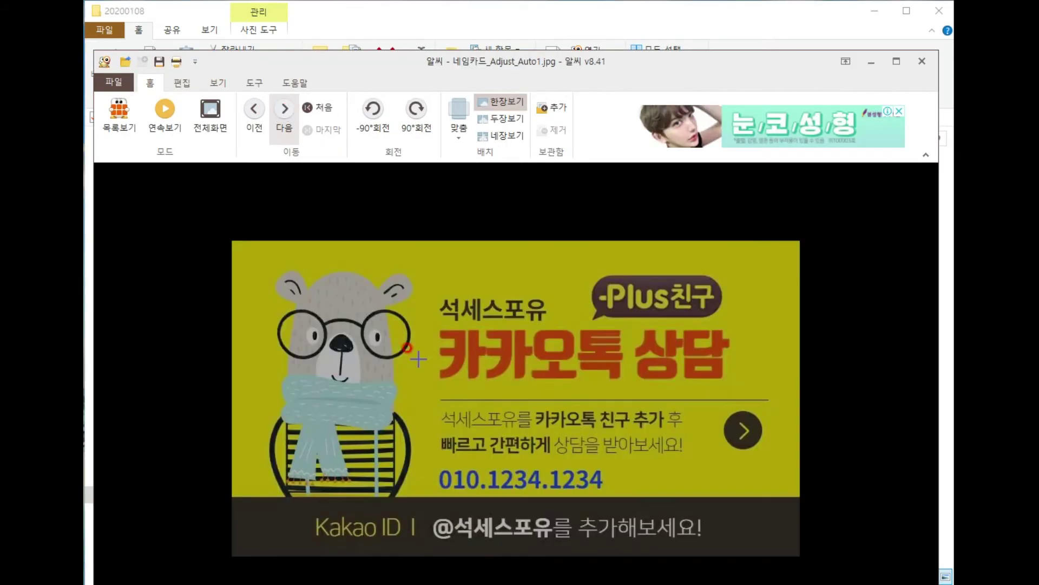
Step: Close the image viewer, permanently delete both generated images from the 20200108 folder and switch back to ImageMaster
left_click(922, 61)
key("ctrl+a")
key("shift+Delete")
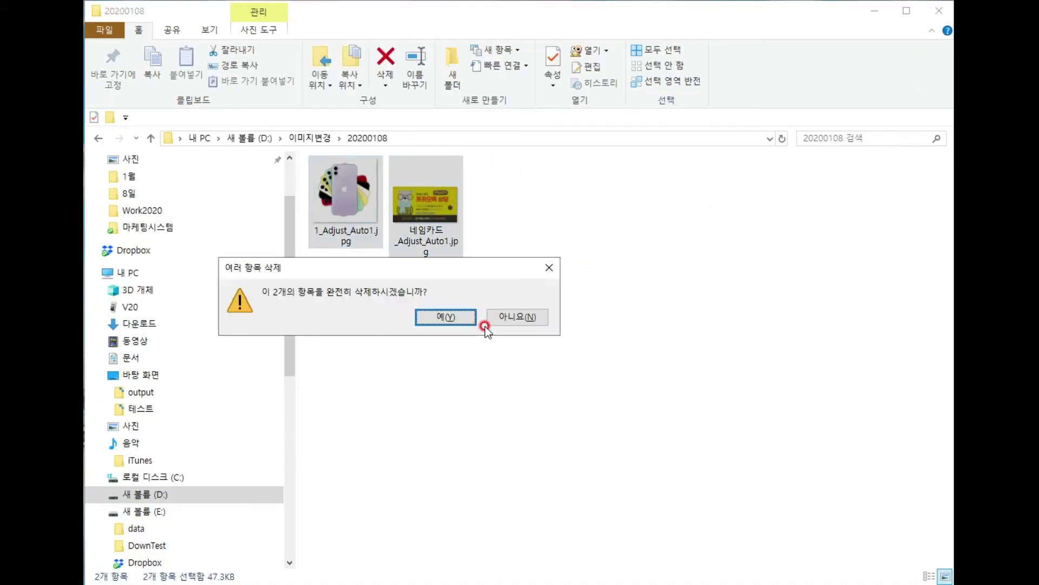
left_click(448, 320)
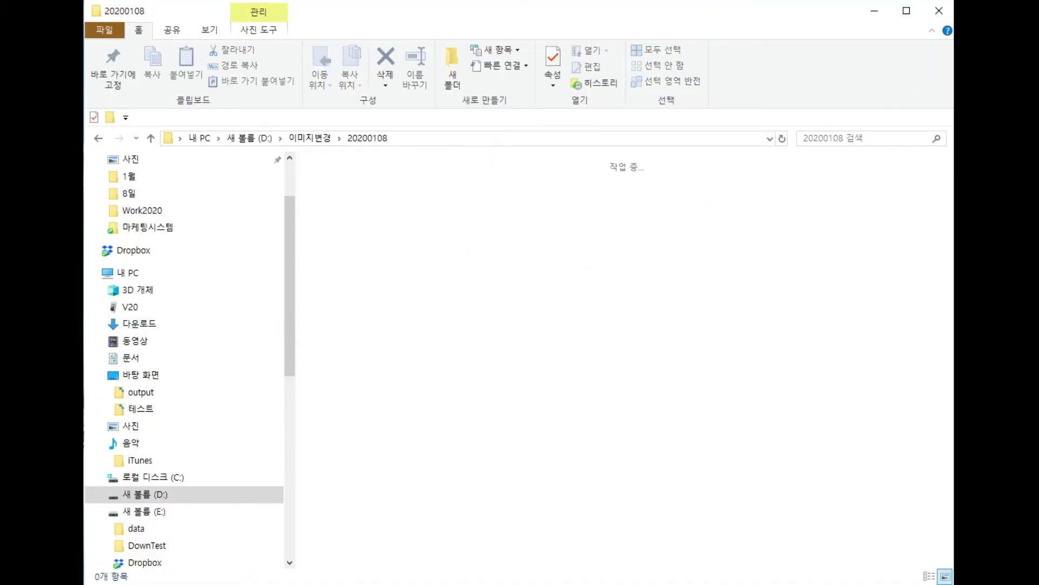
key("alt+Tab")
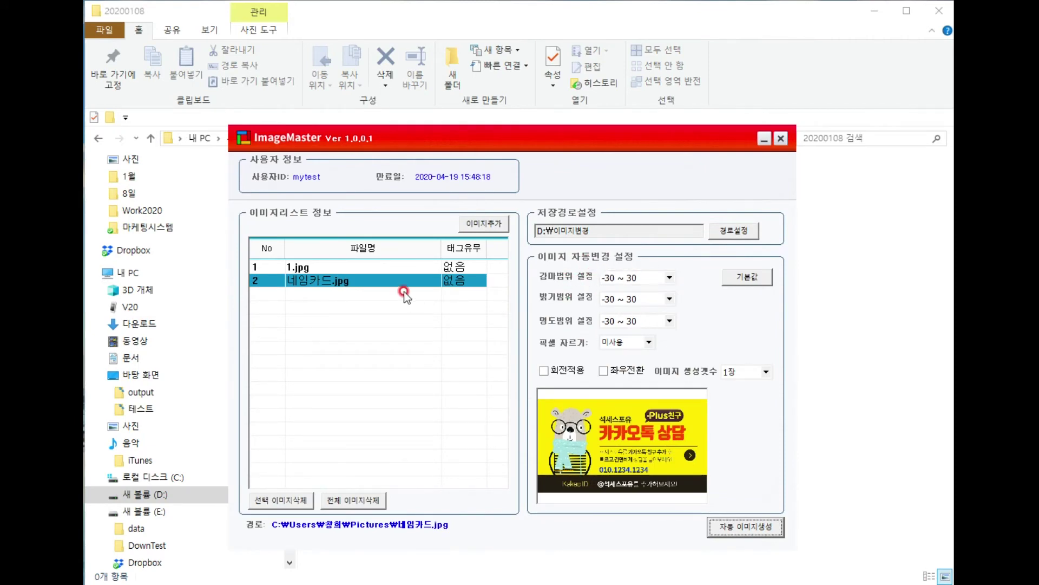
Step: Set the gamma (감마범위), brightness (밝기범위) and lightness (명도범위) ranges all to -50 ~ 50
left_click(671, 278)
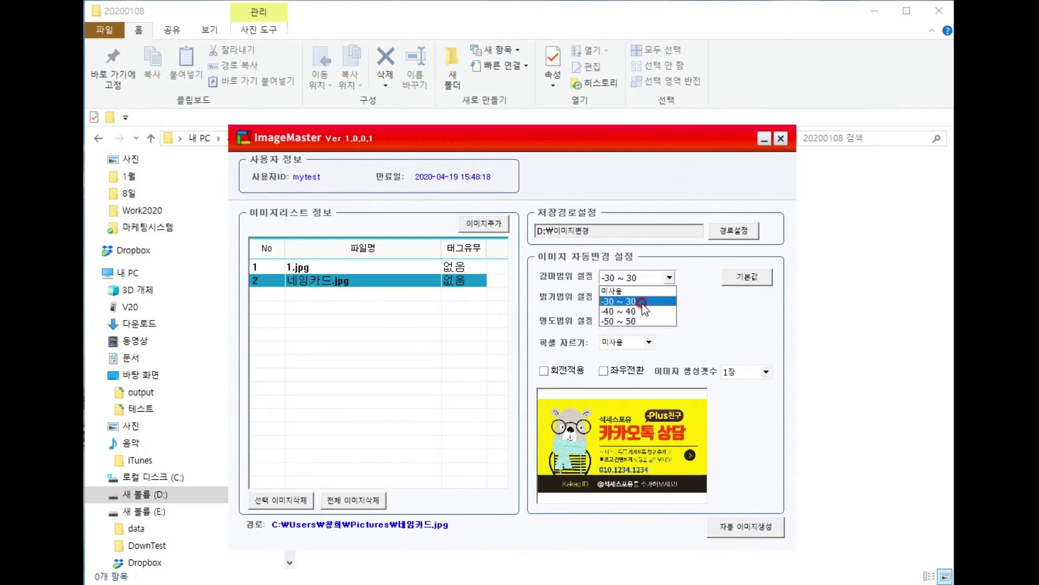
left_click(639, 321)
left_click(641, 299)
left_click(631, 342)
left_click(626, 322)
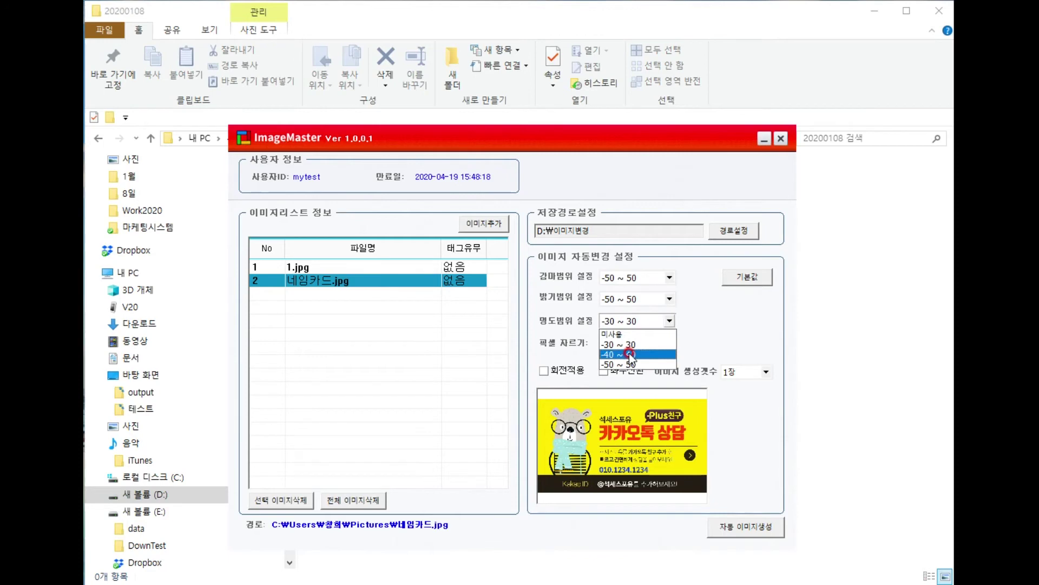
left_click(626, 364)
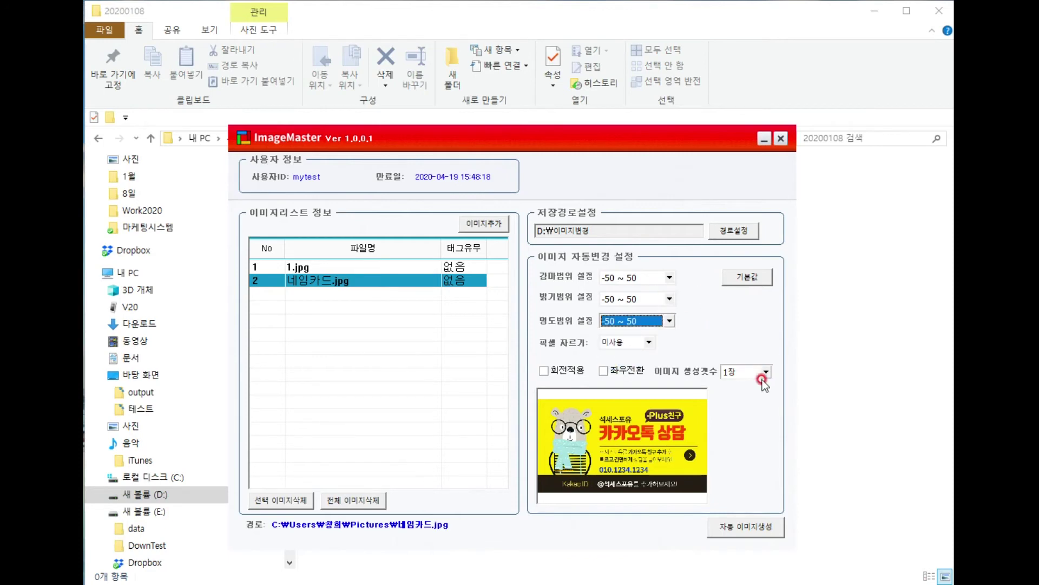
Step: Automatically generate the altered images and view both the phone and name card results in the 20200108 folder
left_click(744, 524)
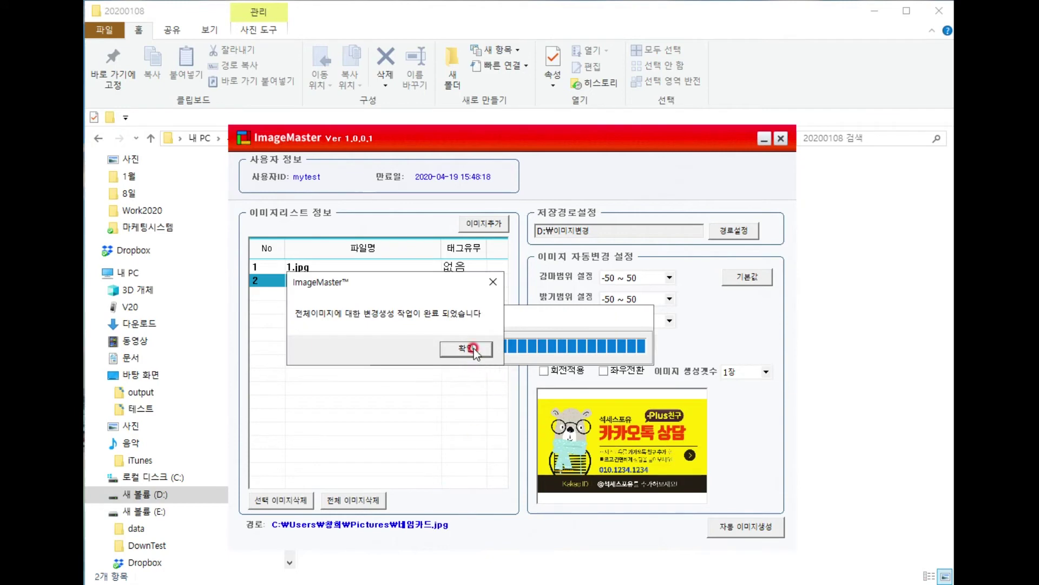
left_click(470, 350)
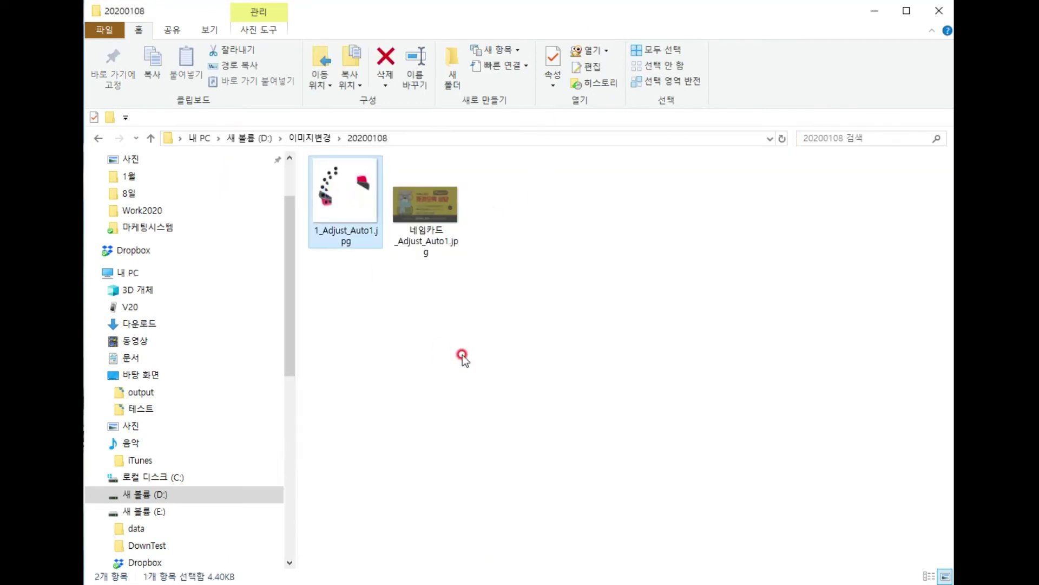
key("Return")
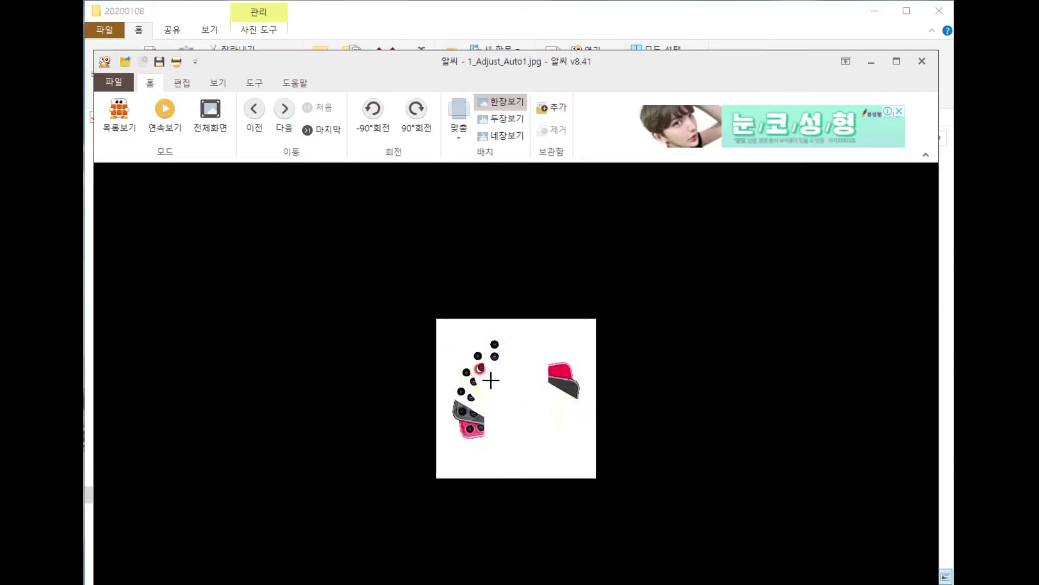
left_click(288, 117)
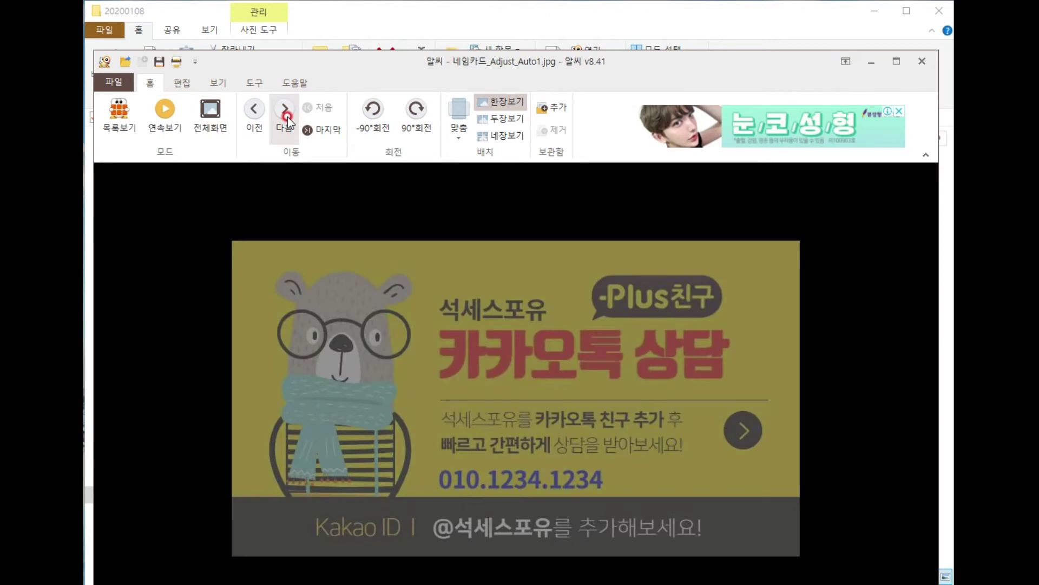
Step: Close the image viewer, permanently delete both images generated with the -50 ~ 50 ranges and return to ImageMaster
left_click(922, 61)
key("ctrl+a")
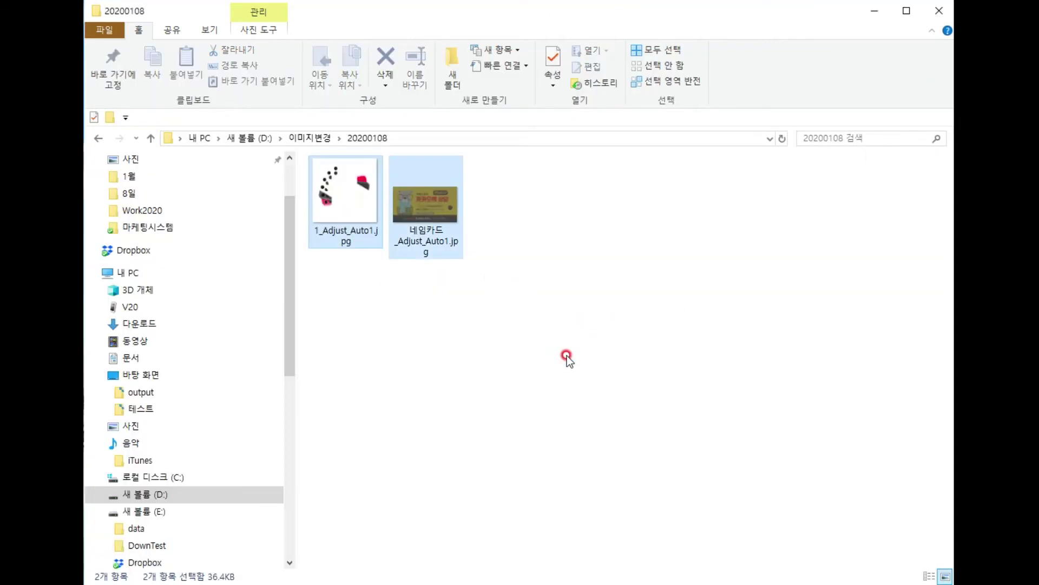
key("shift+Delete")
left_click(446, 319)
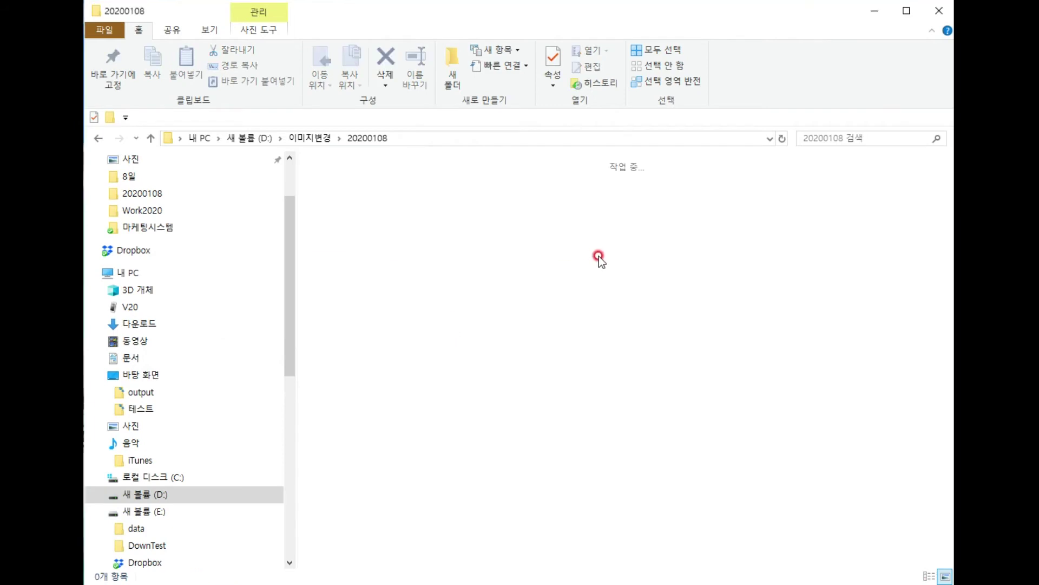
key("alt+Tab")
Step: Reset the automatic alteration settings to their defaults (기본값) and look over the pixel crop (픽셀 자르기) options
left_click(669, 278)
left_click(669, 278)
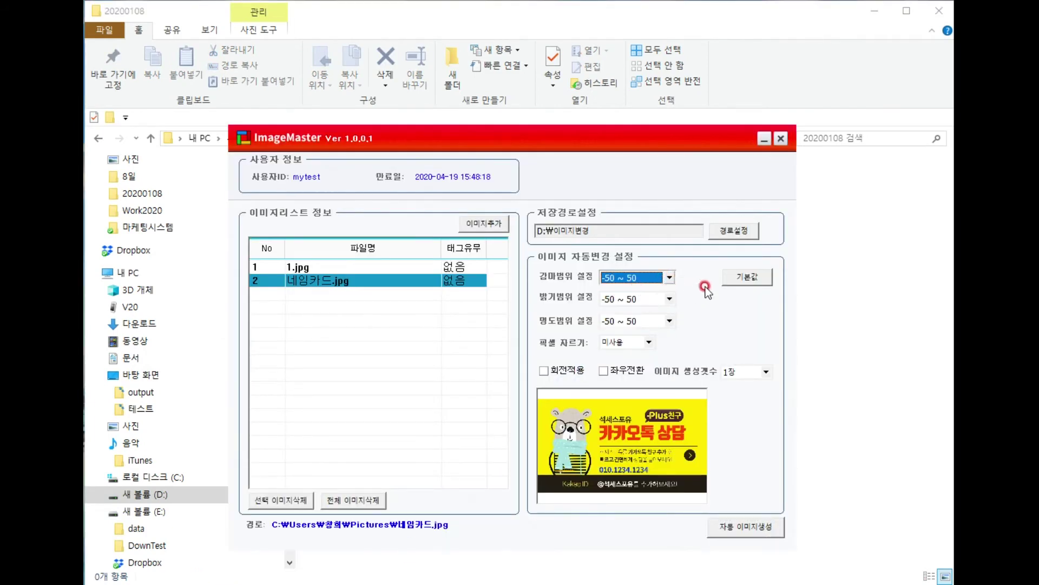
left_click(747, 277)
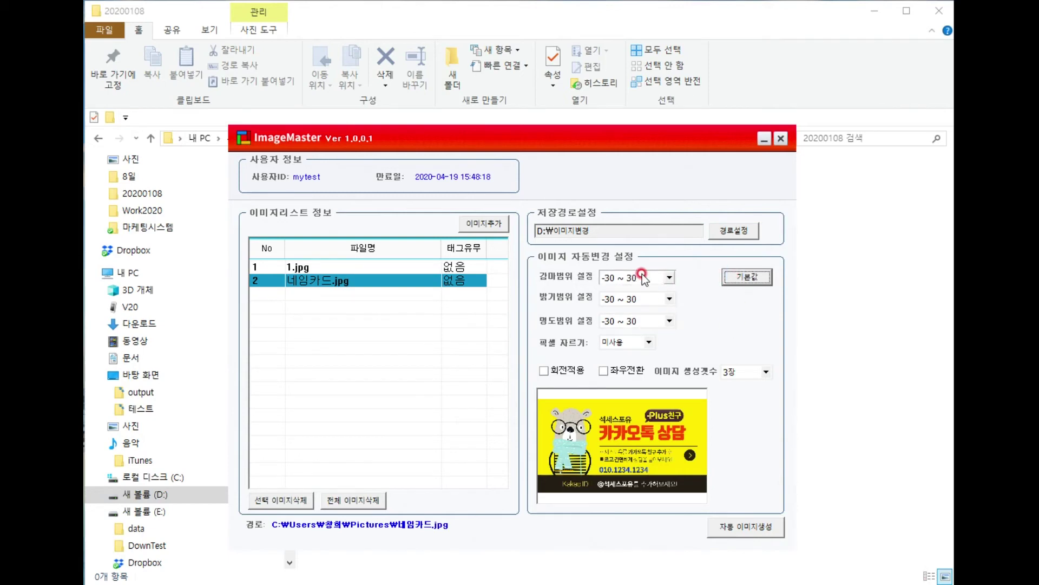
left_click(637, 345)
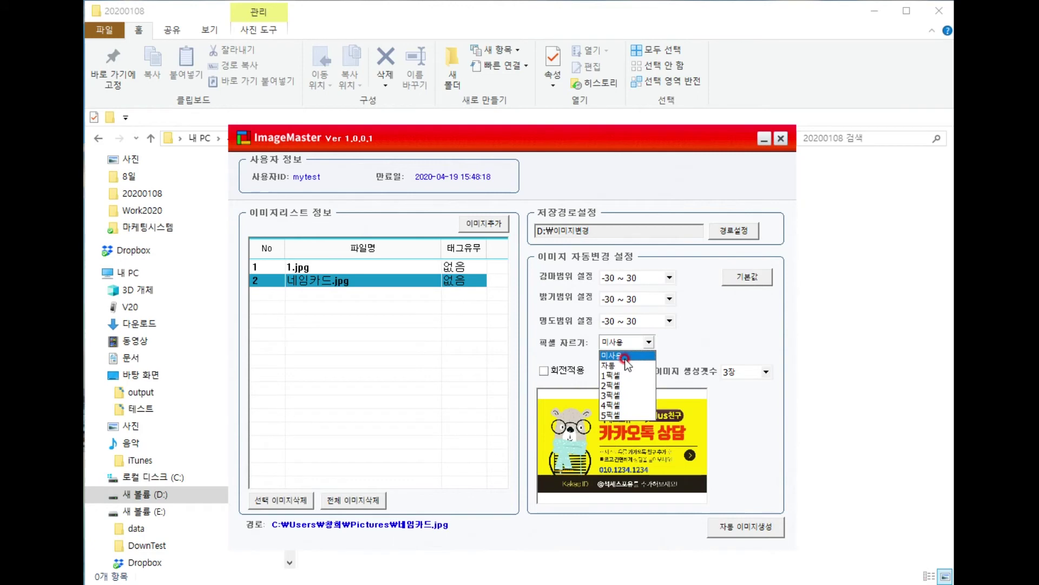
left_click(698, 318)
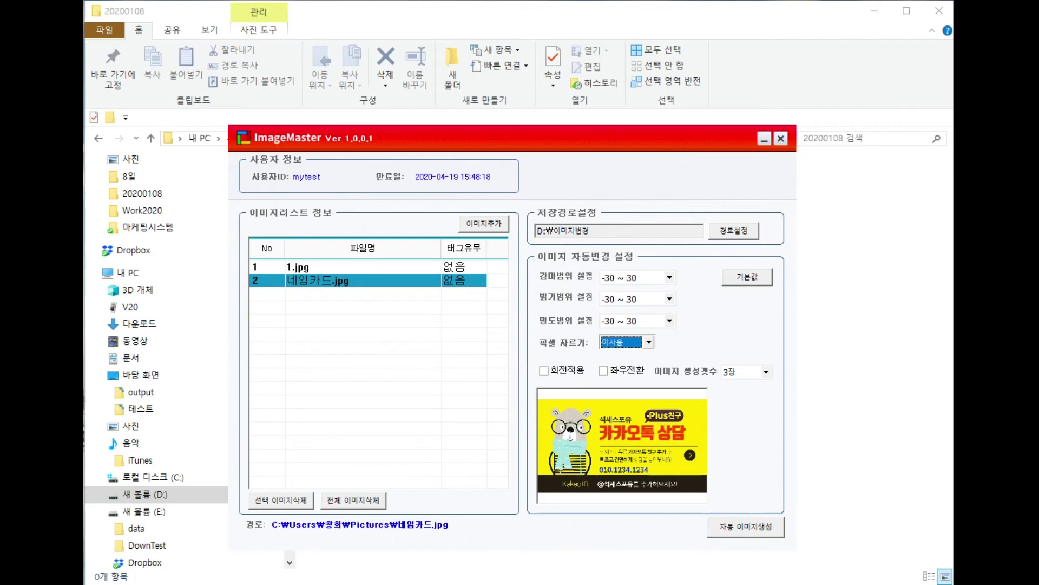
Step: View the original 1.jpg from the Pictures (사진) folder in the image viewer and close it again
left_click(484, 444)
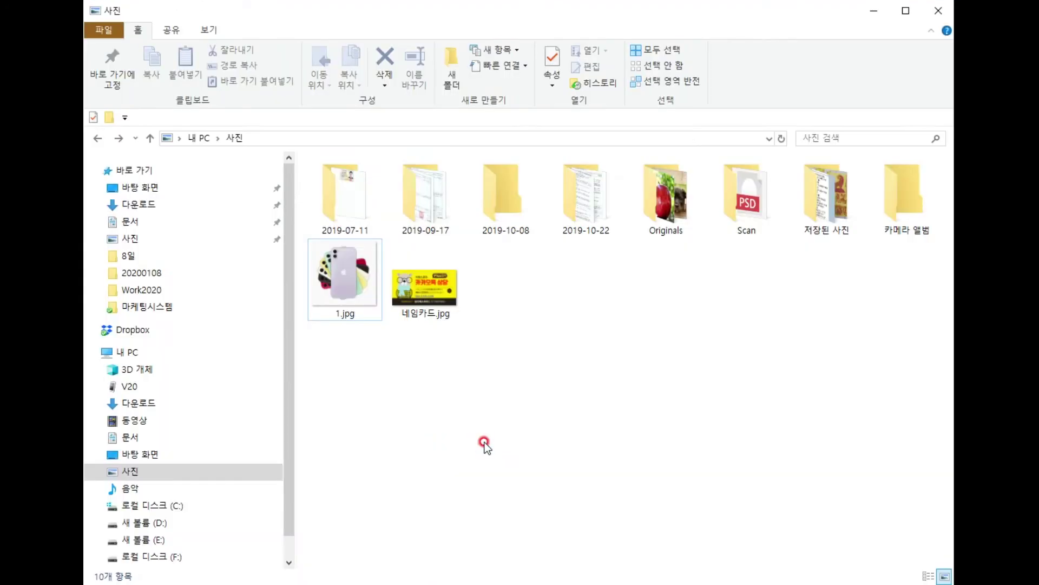
left_click(362, 285)
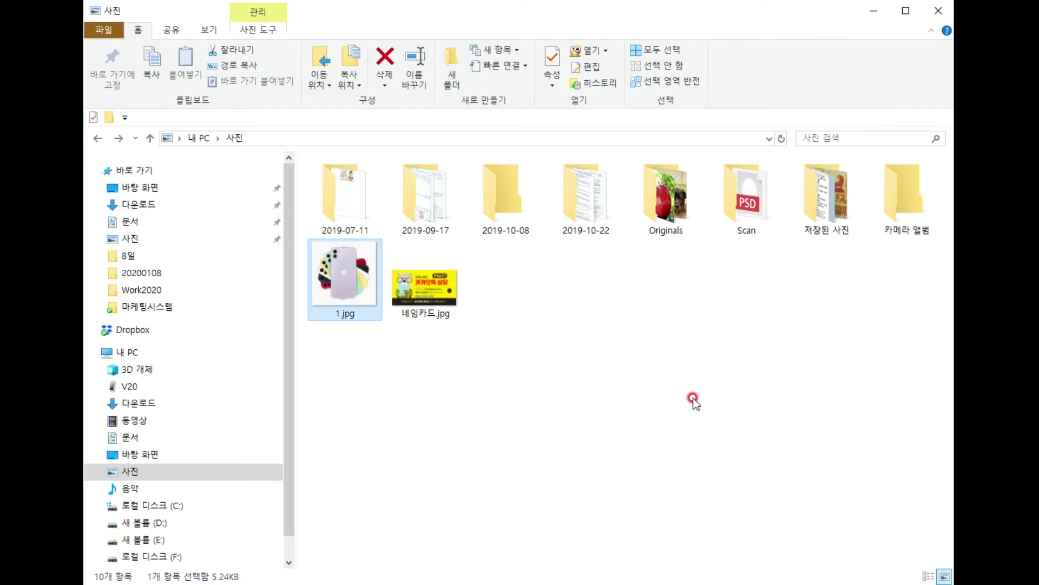
key("Return")
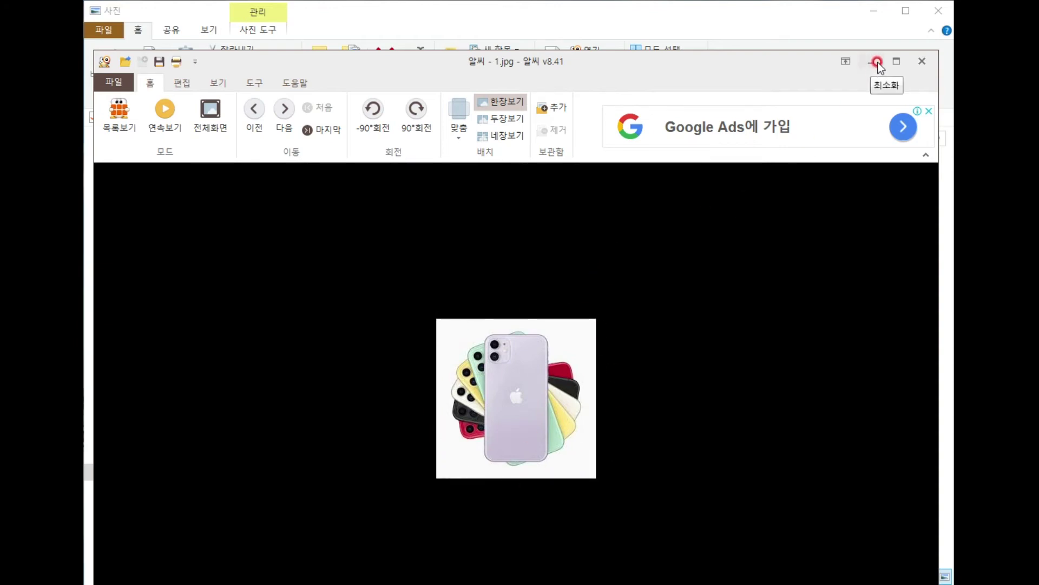
left_click(922, 61)
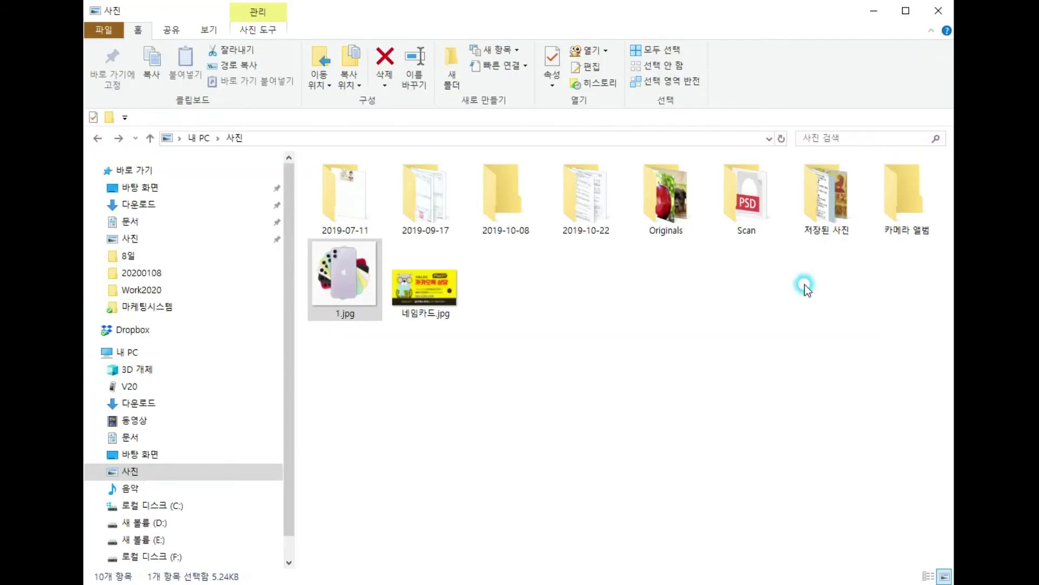
left_click(525, 451)
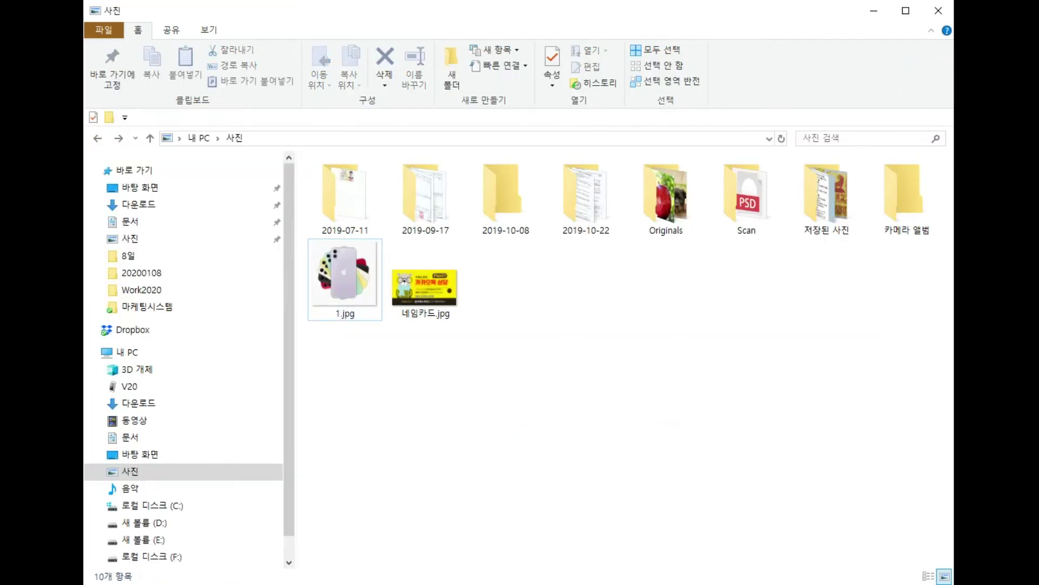
Step: Switch back to ImageMaster and set pixel cropping (픽셀 자르기) to 자동
left_click(646, 342)
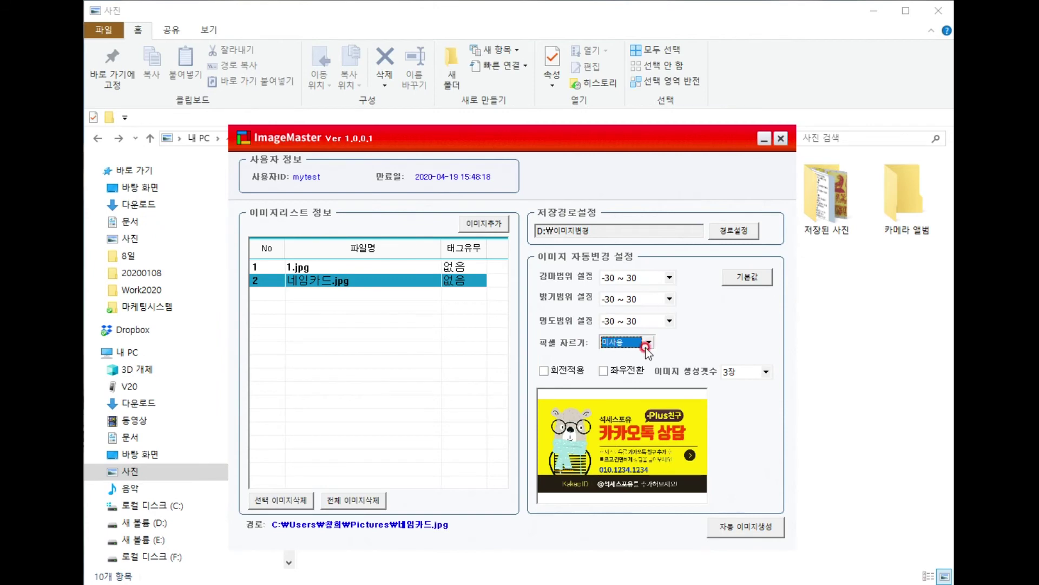
left_click(647, 343)
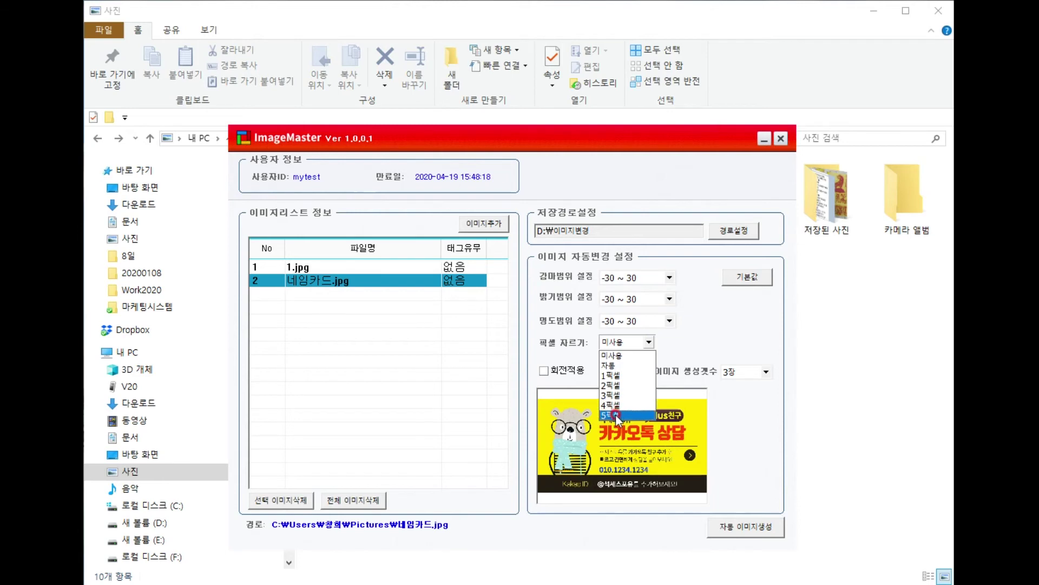
left_click(616, 366)
left_click(636, 345)
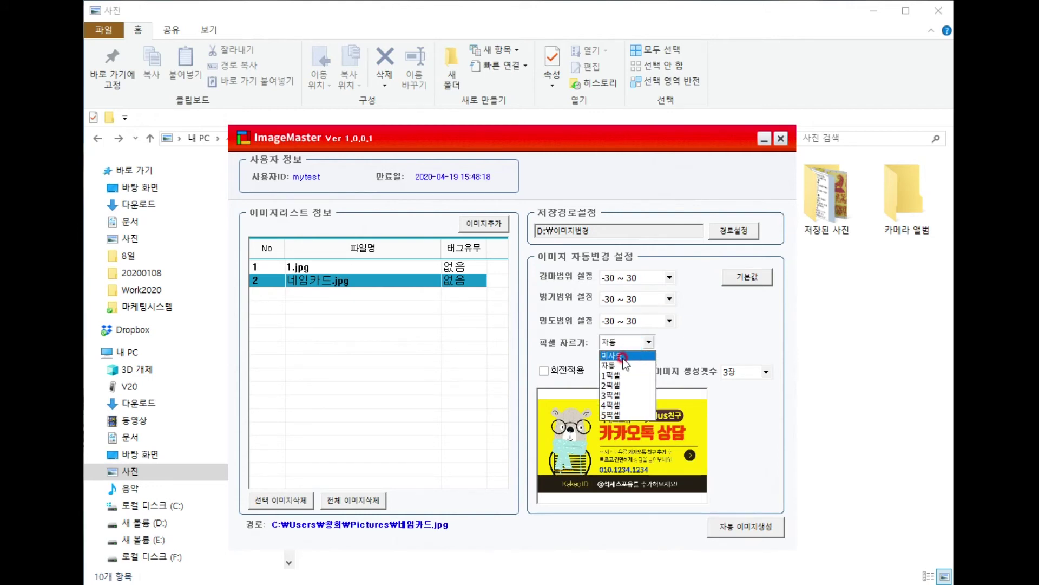
left_click(613, 366)
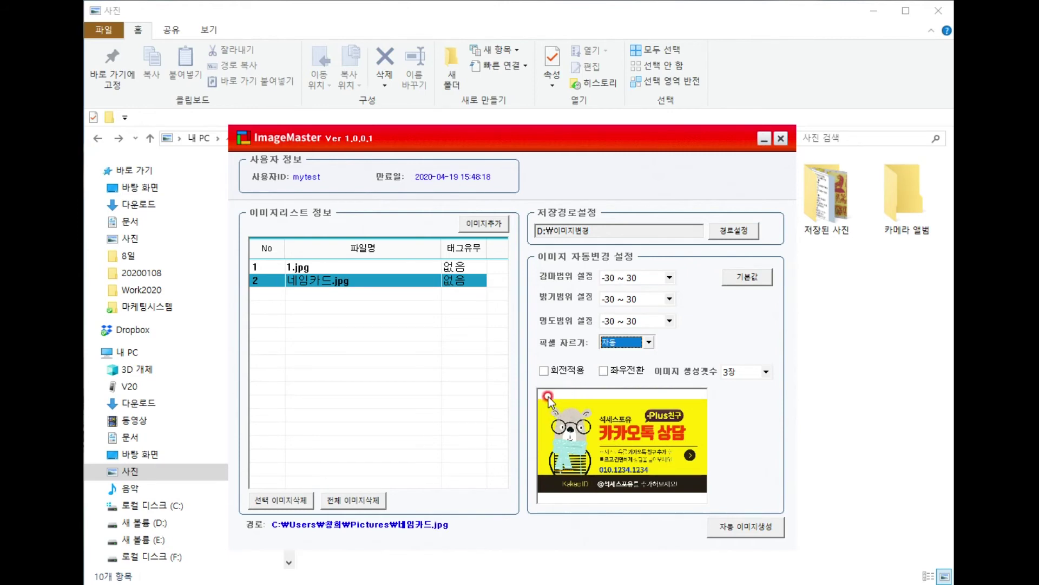
Step: Preview 1.jpg and 네임카드.jpg alternately from the image list to examine their edges and content
left_click(302, 266)
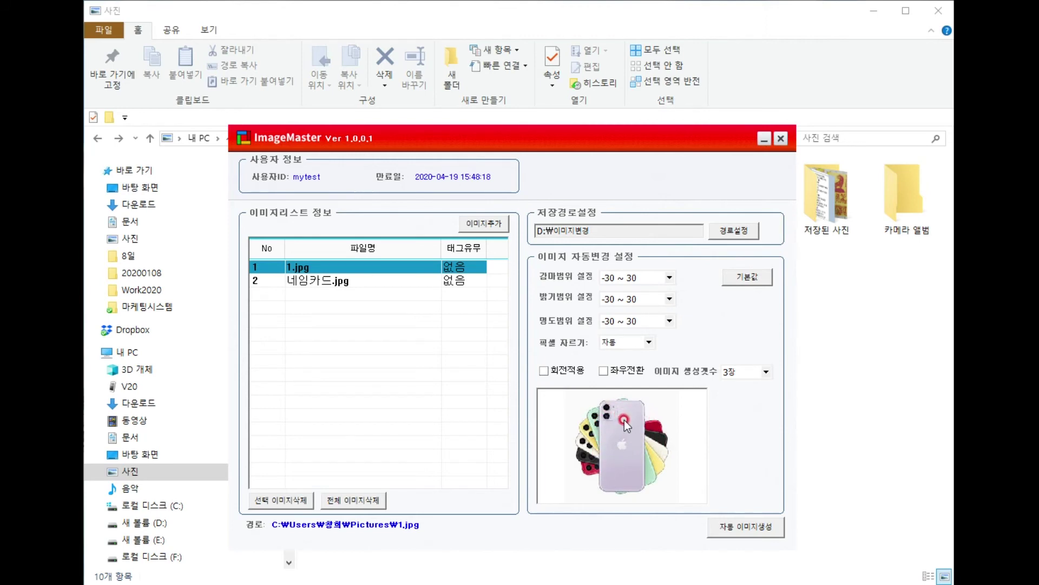
left_click(324, 282)
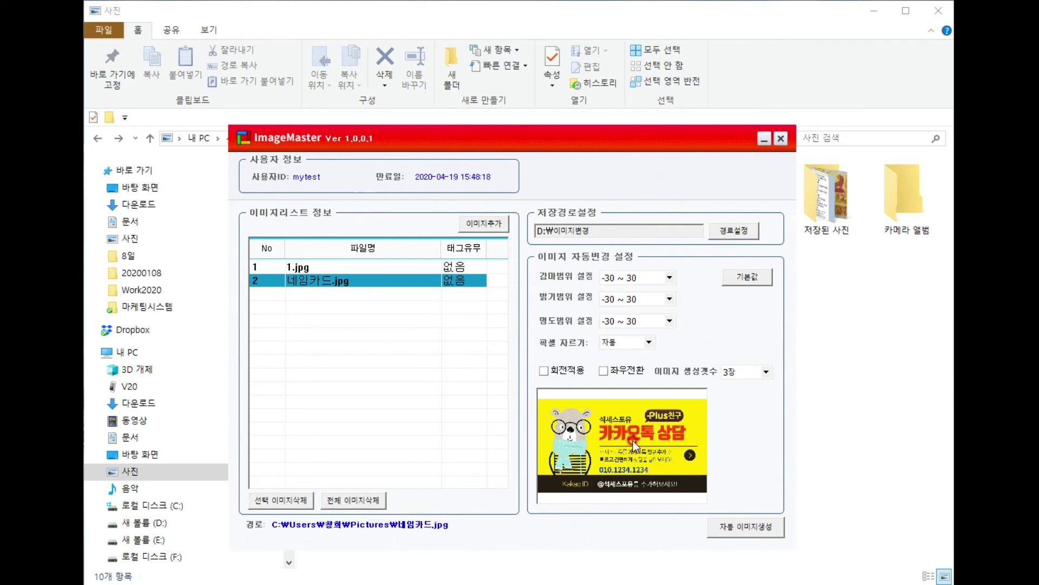
left_click(296, 268)
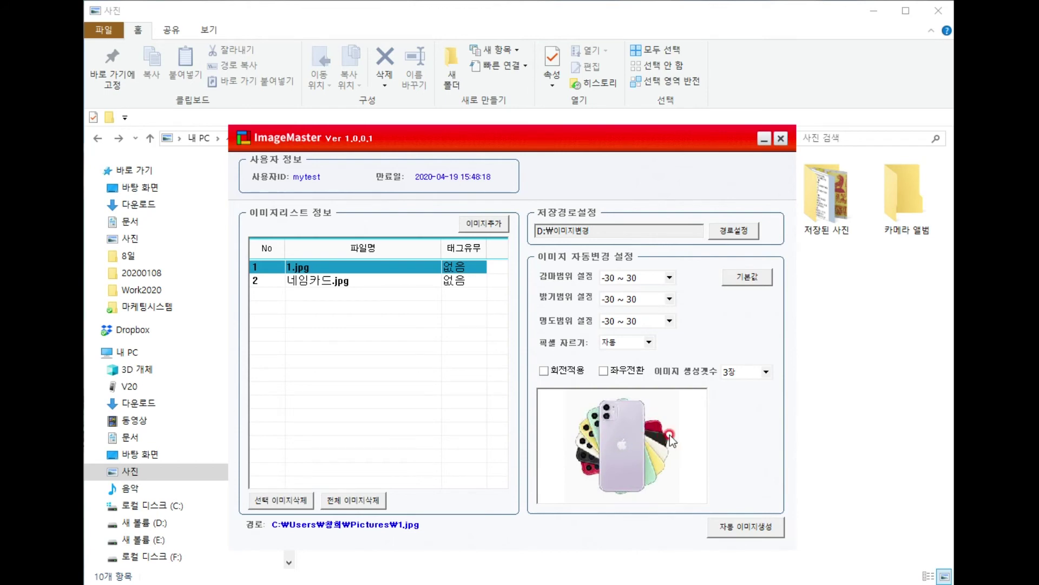
left_click(327, 281)
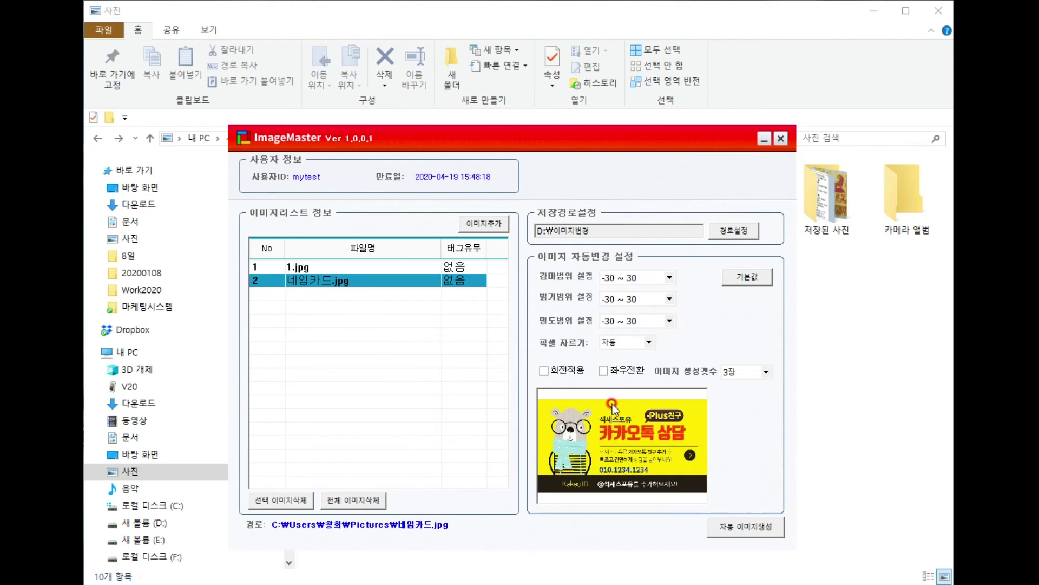
Step: Set pixel cropping to 미사용, enable horizontal flip (좌우전환) and set the number of generated images to 1장
left_click(628, 342)
left_click(612, 356)
left_click(604, 371)
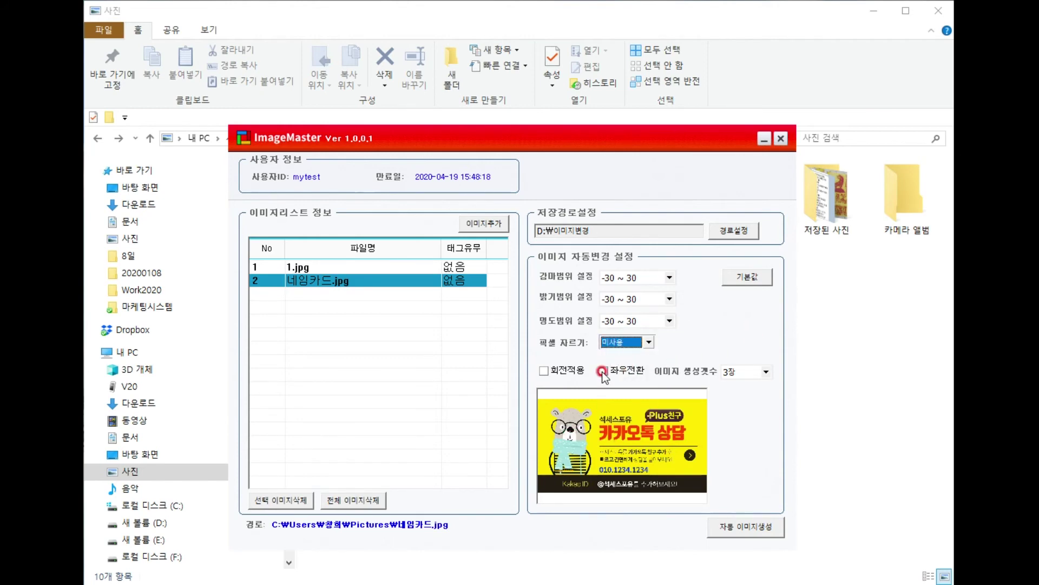
left_click(741, 378)
left_click(738, 382)
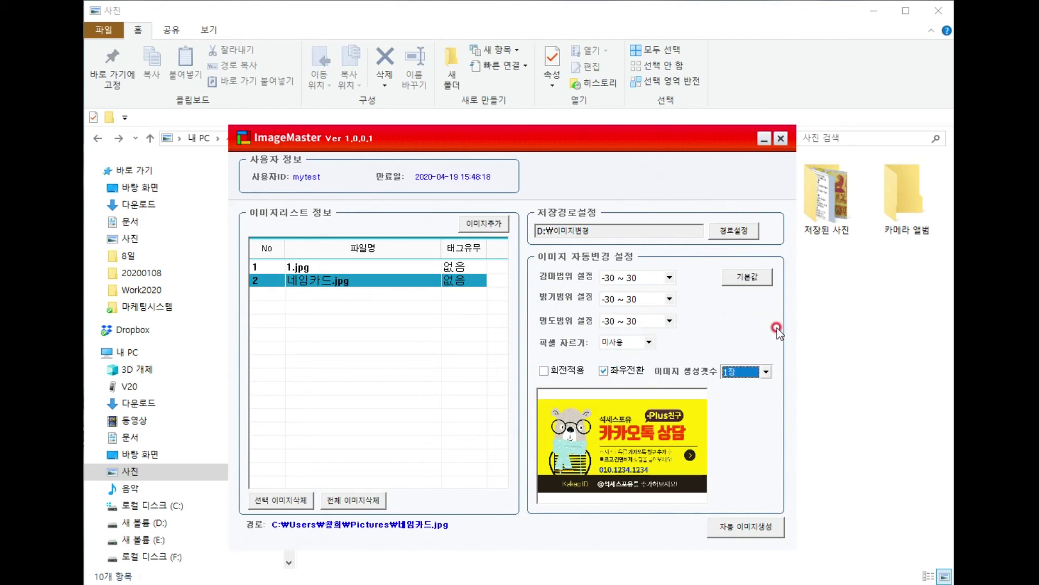
Step: Automatically generate the horizontally flipped images and view 1_Adjust_Auto1.jpg from the 20200108 folder
left_click(738, 529)
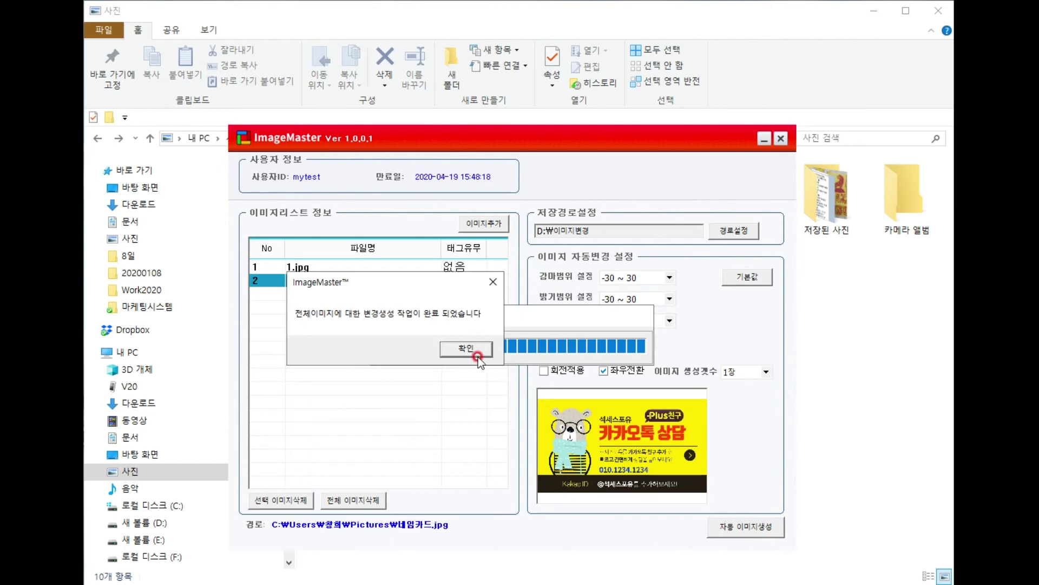
left_click(480, 356)
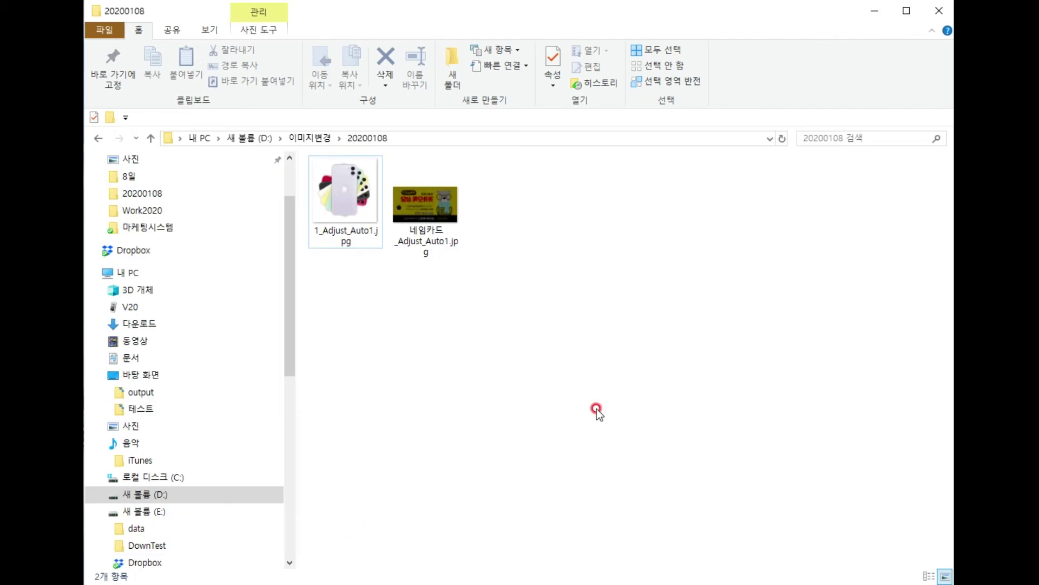
left_click(355, 204)
left_click(320, 214)
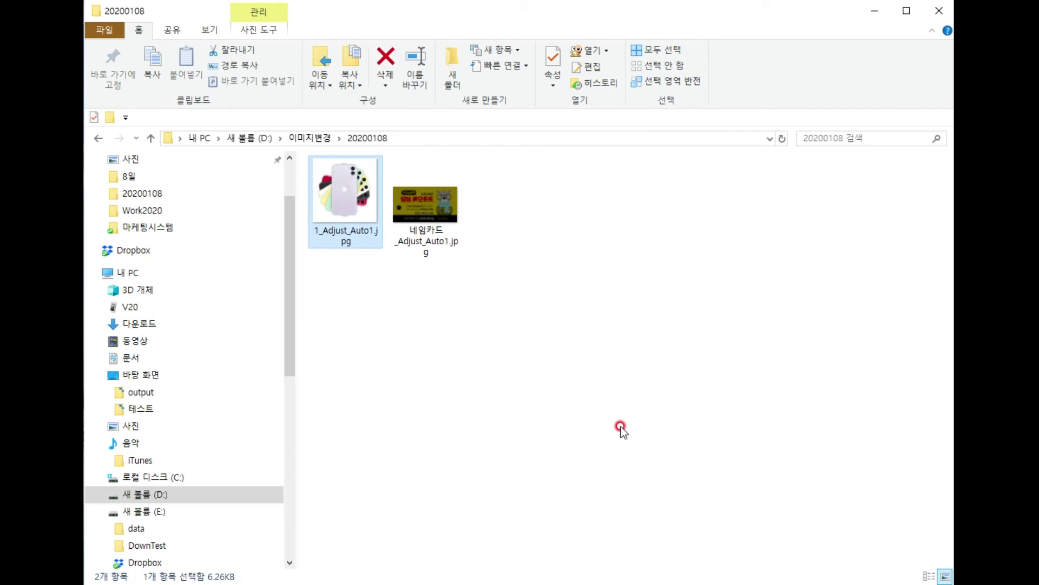
key("Return")
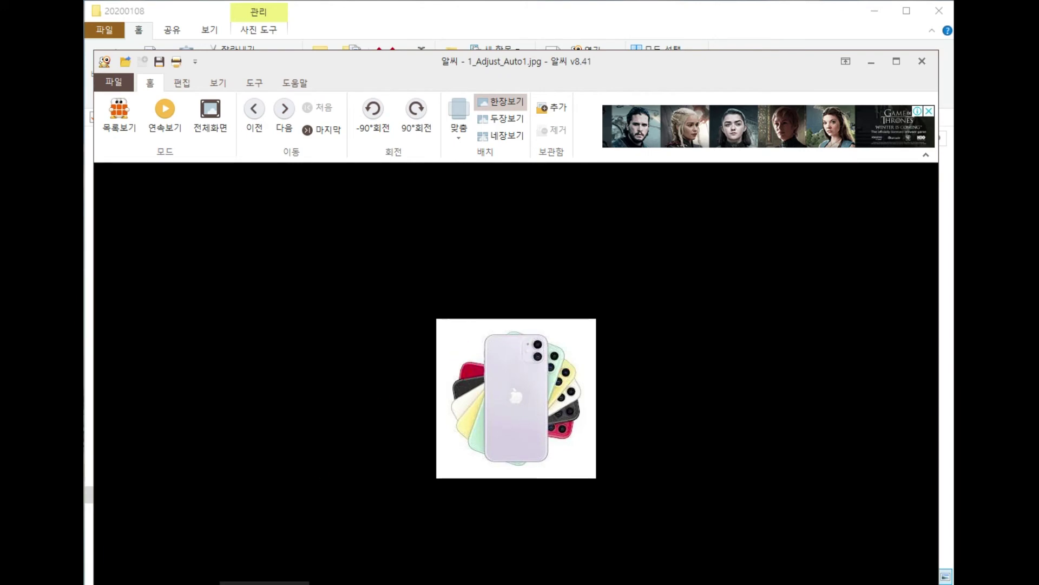
Step: Compare the original 1.jpg preview in ImageMaster with the flipped 1_Adjust_Auto1.jpg in the image viewer
key("alt+Tab")
left_click(297, 266)
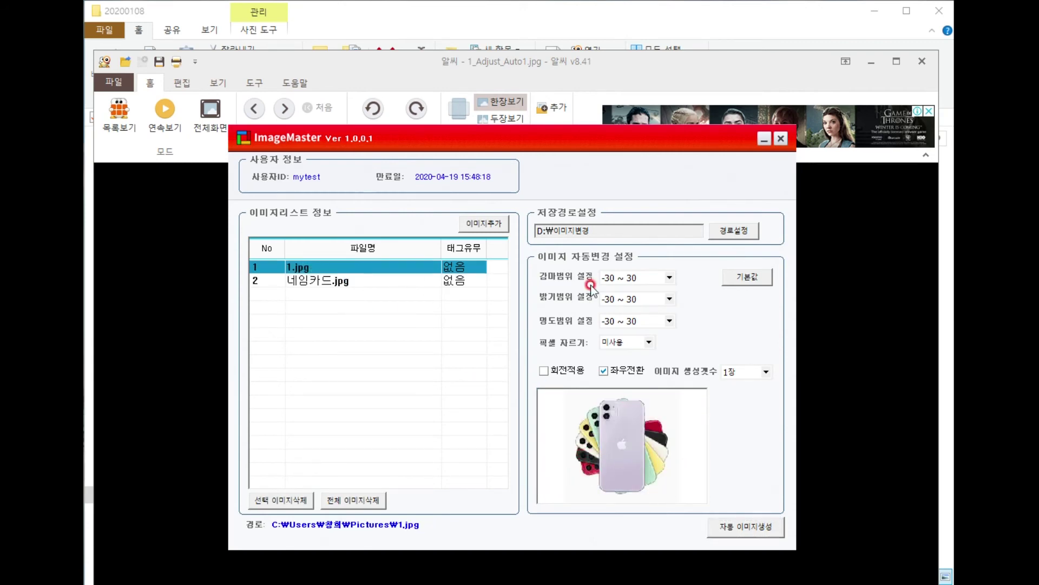
left_click(572, 27)
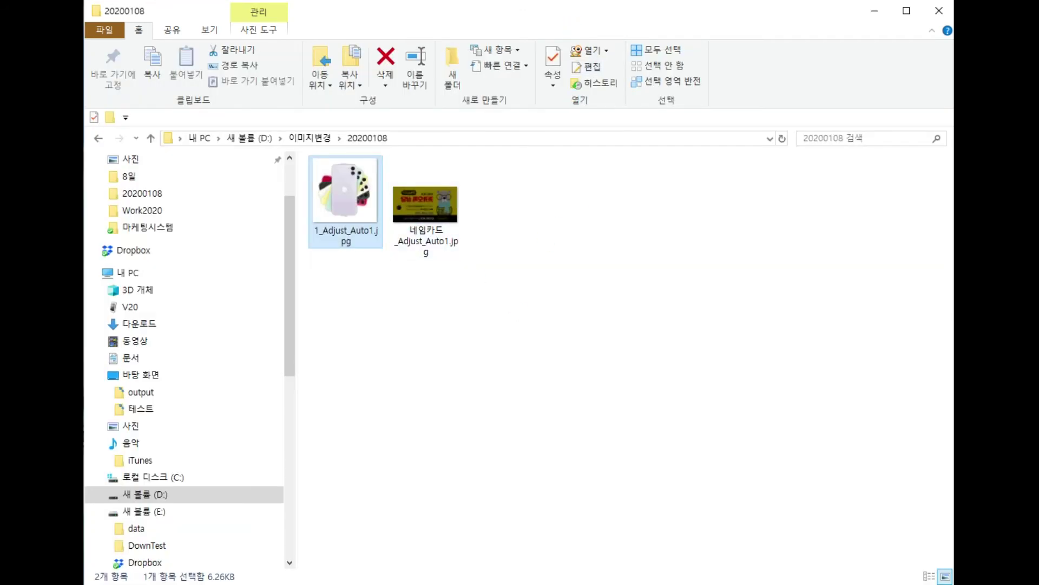
key("Return")
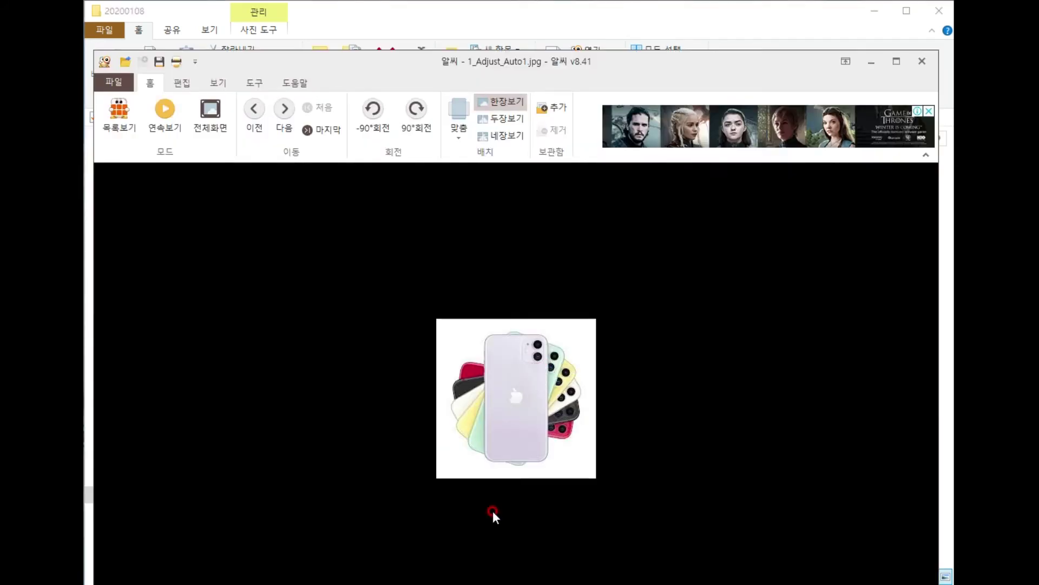
Step: Compare the original 1.jpg with its flipped copy once more, then view the flipped 네임카드_Adjust_Auto1.jpg and close the image viewer
left_click(542, 577)
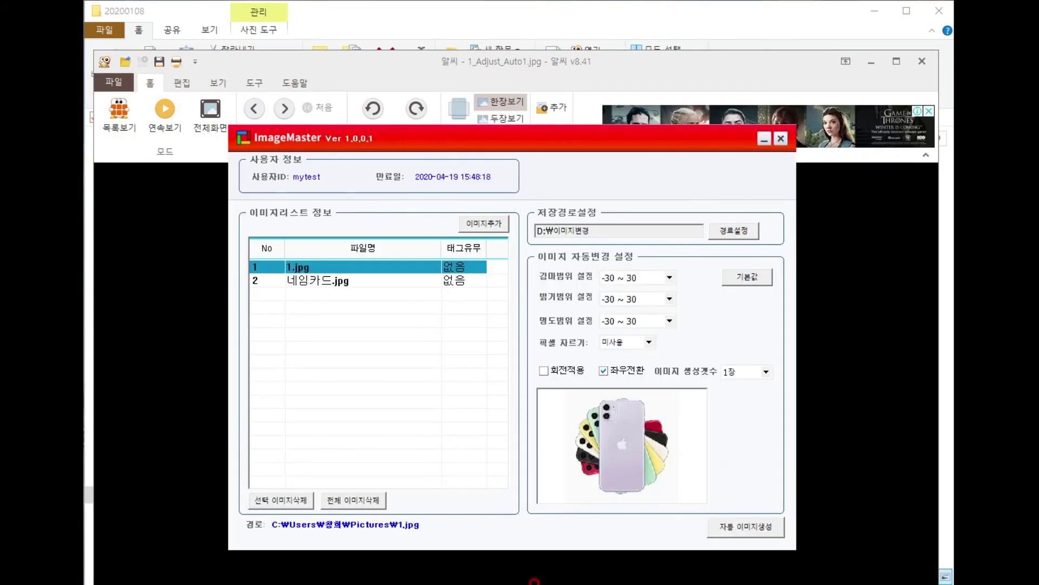
left_click(694, 69)
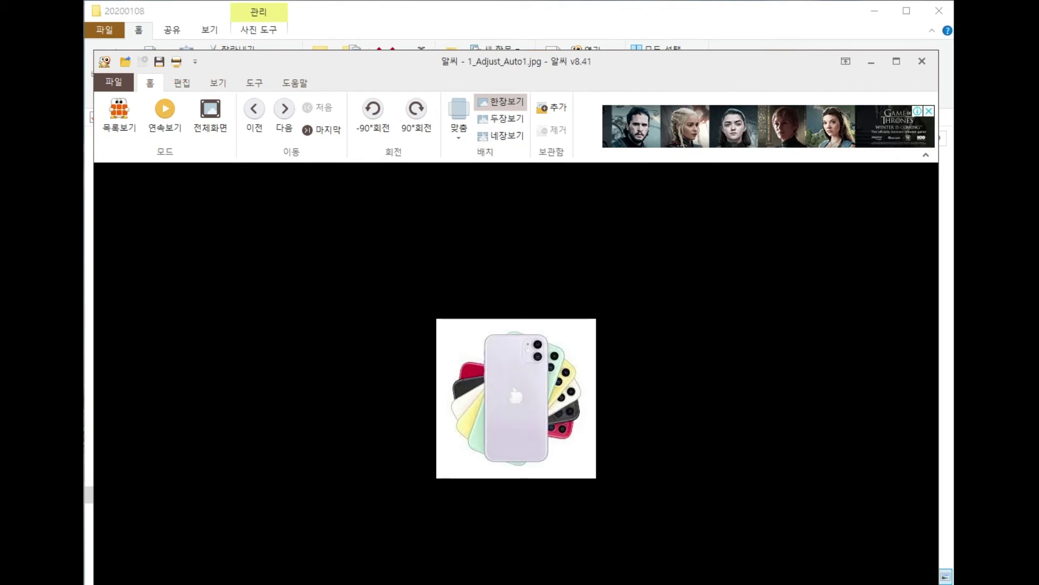
key("alt+Tab")
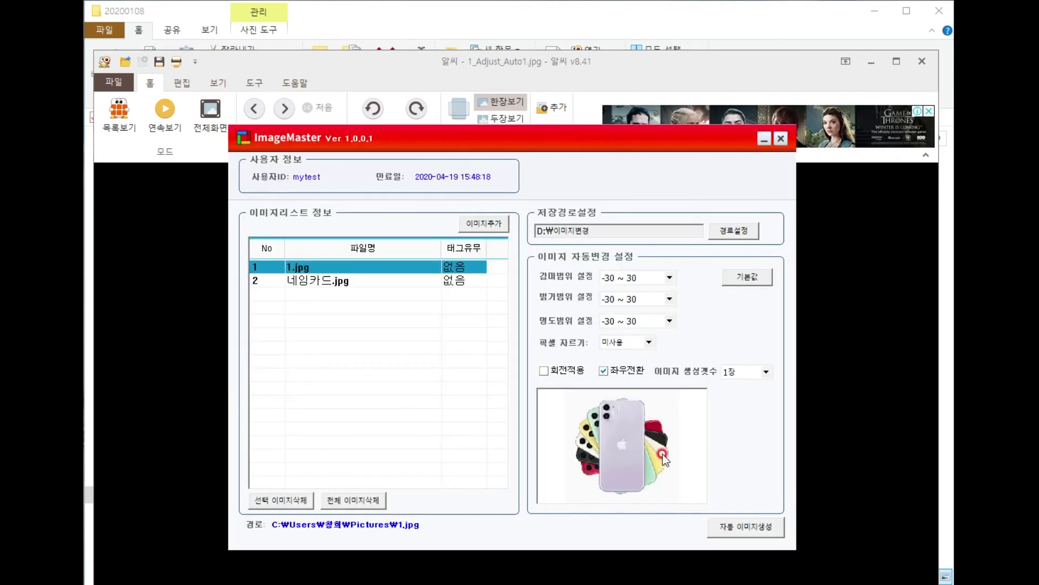
left_click(367, 565)
key("alt+Tab")
left_click(285, 110)
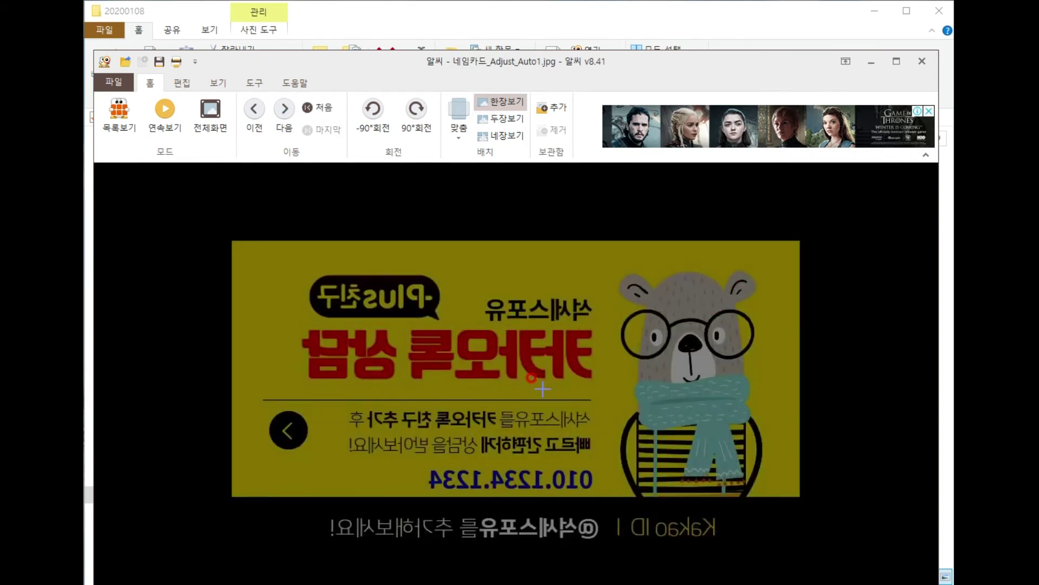
left_click(923, 63)
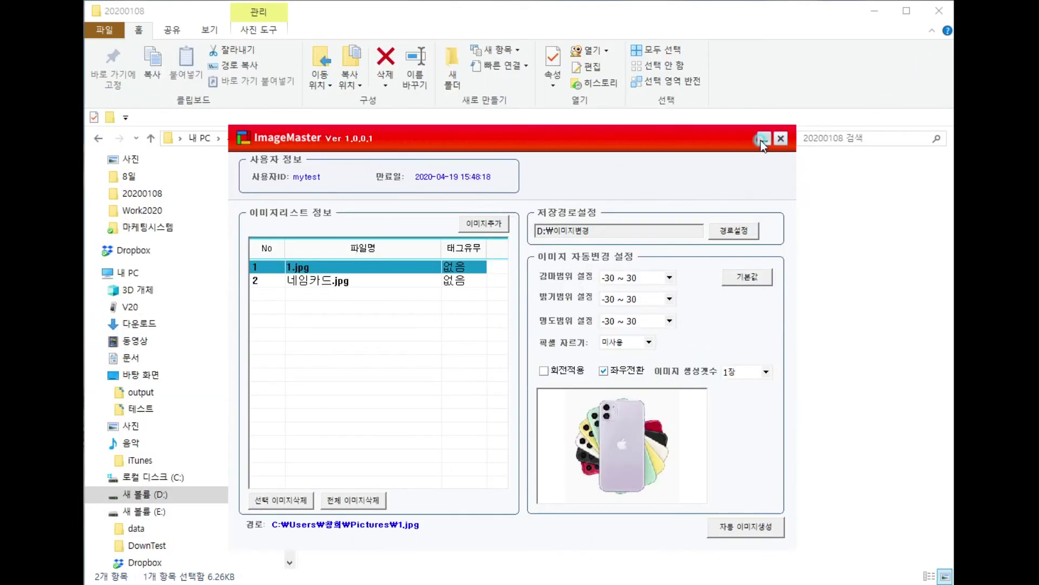
Step: Delete both flipped images from the 20200108 folder
left_click(779, 139)
key("ctrl+a")
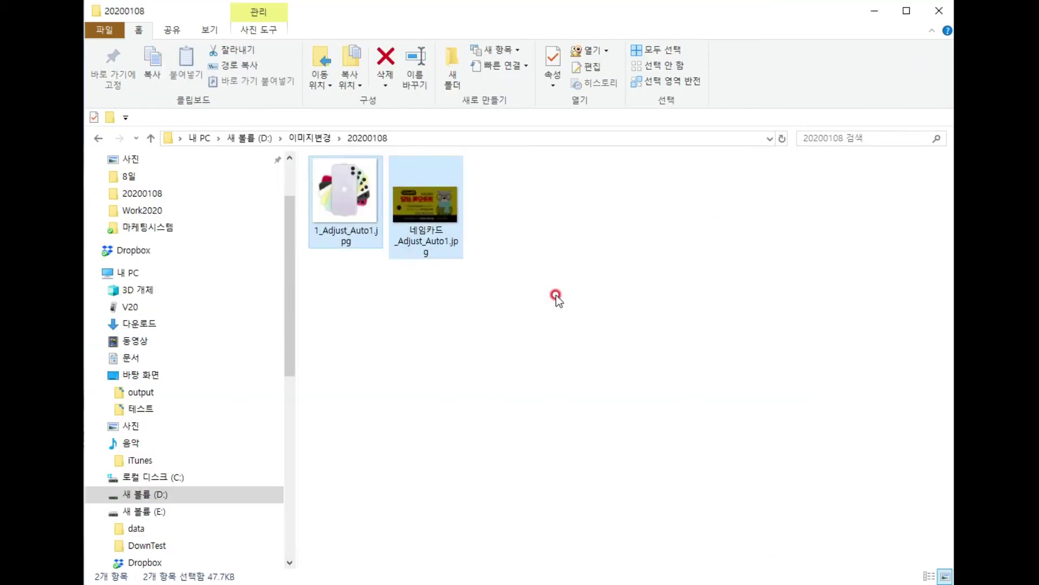
key("Delete")
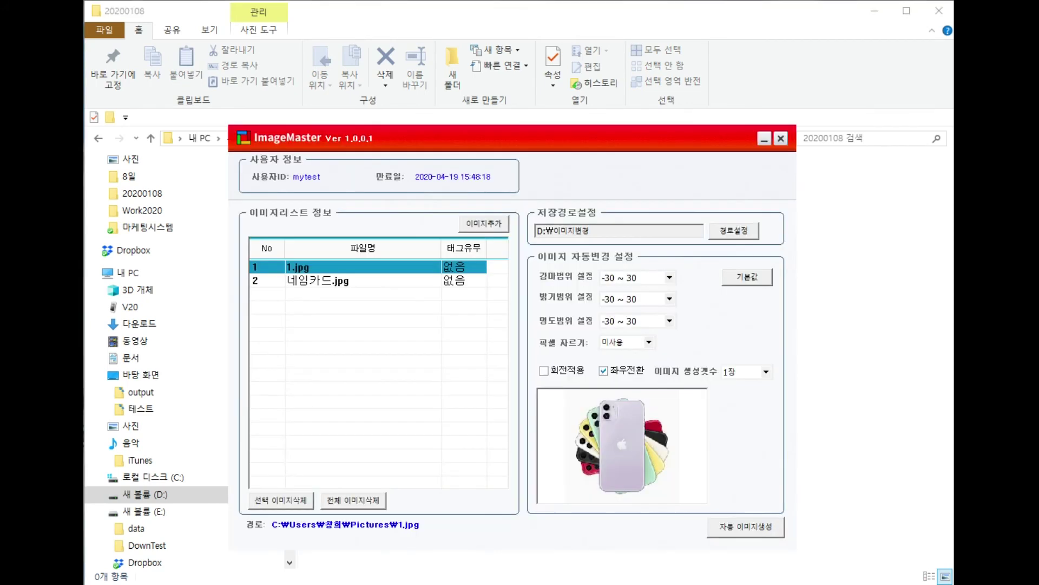
Step: Disable horizontal flip (좌우전환), enable rotation (회전적용) in ImageMaster, and automatically generate the images
left_click(618, 372)
left_click(544, 371)
left_click(725, 526)
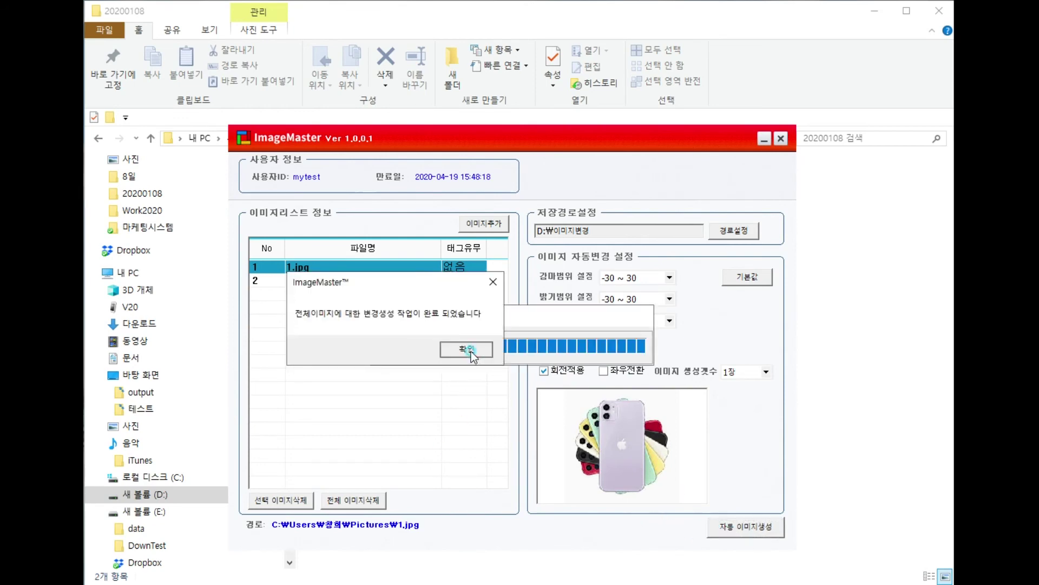
left_click(471, 351)
Step: View the generated 1_Adjust_Auto1.jpg and 네임카드_Adjust_Auto1.jpg from the 20200108 folder to examine the rotation, then close the viewer
left_click(610, 27)
left_click(356, 187)
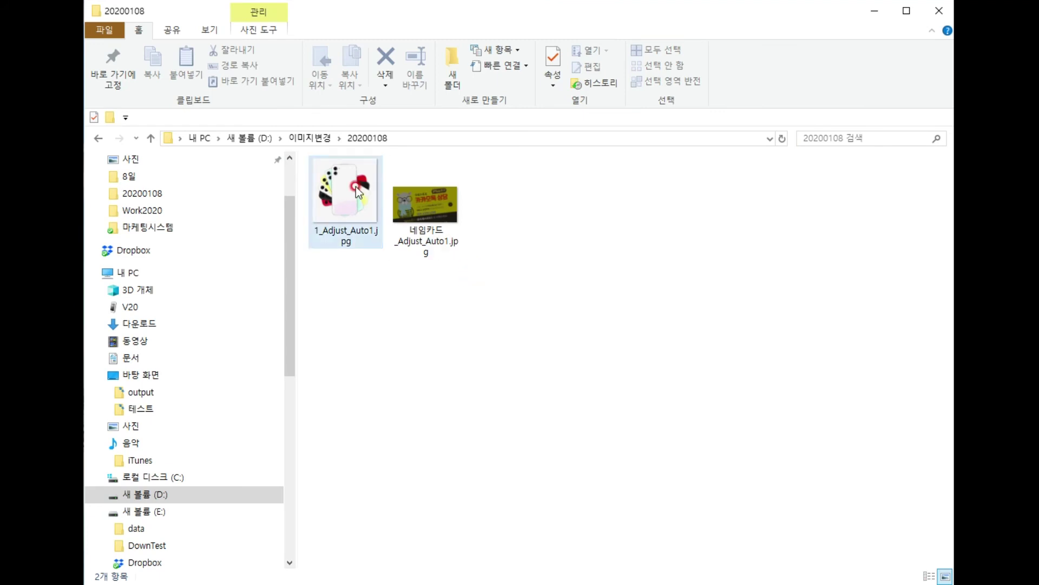
left_click(363, 237)
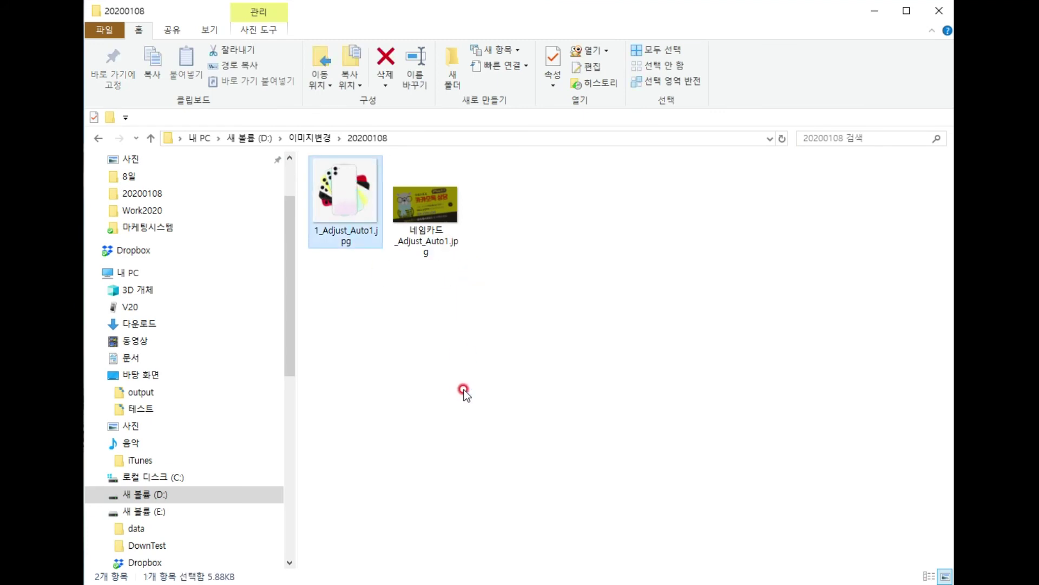
key("Return")
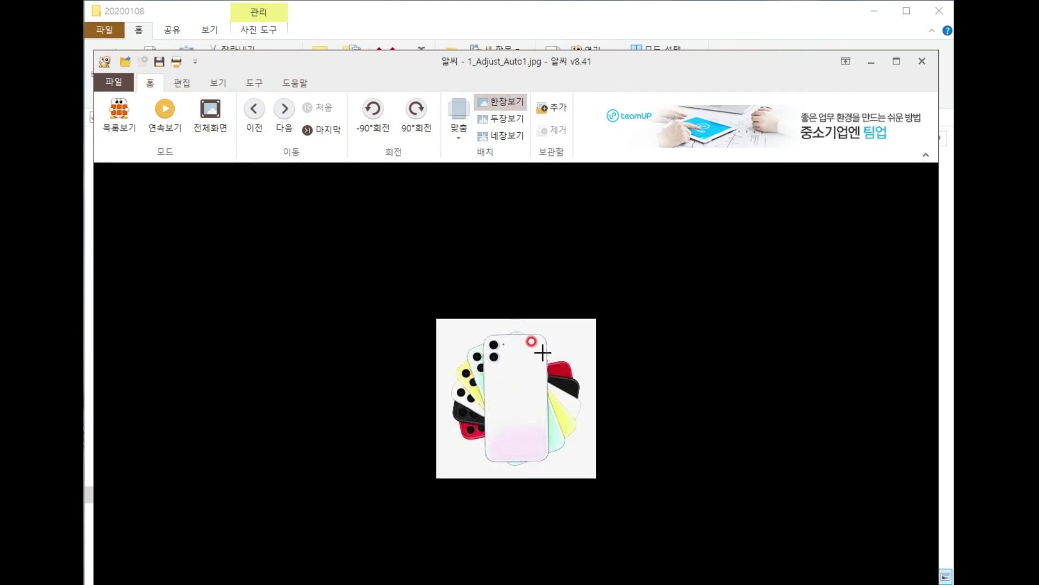
left_click(284, 108)
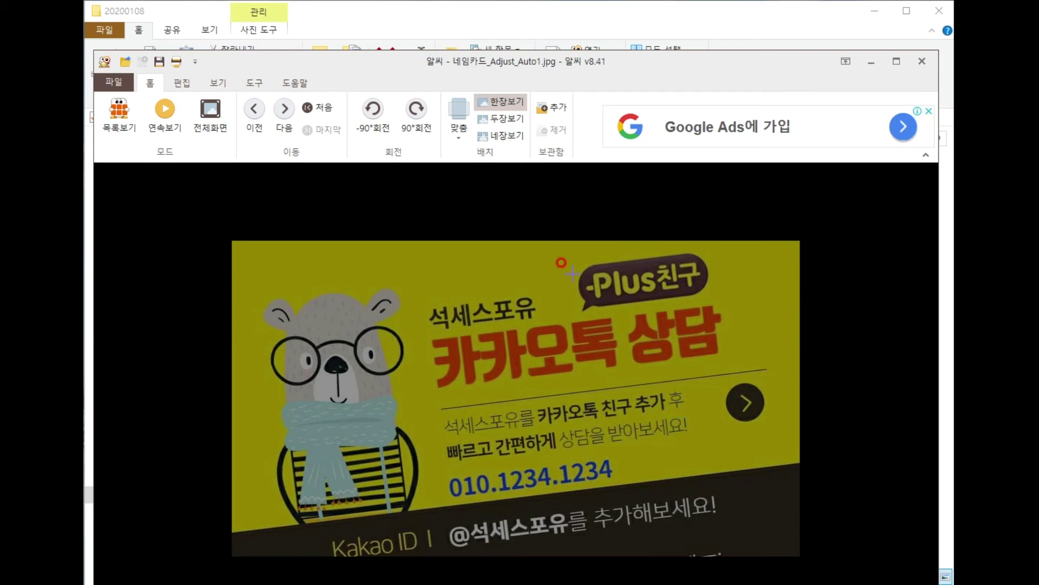
left_click(922, 61)
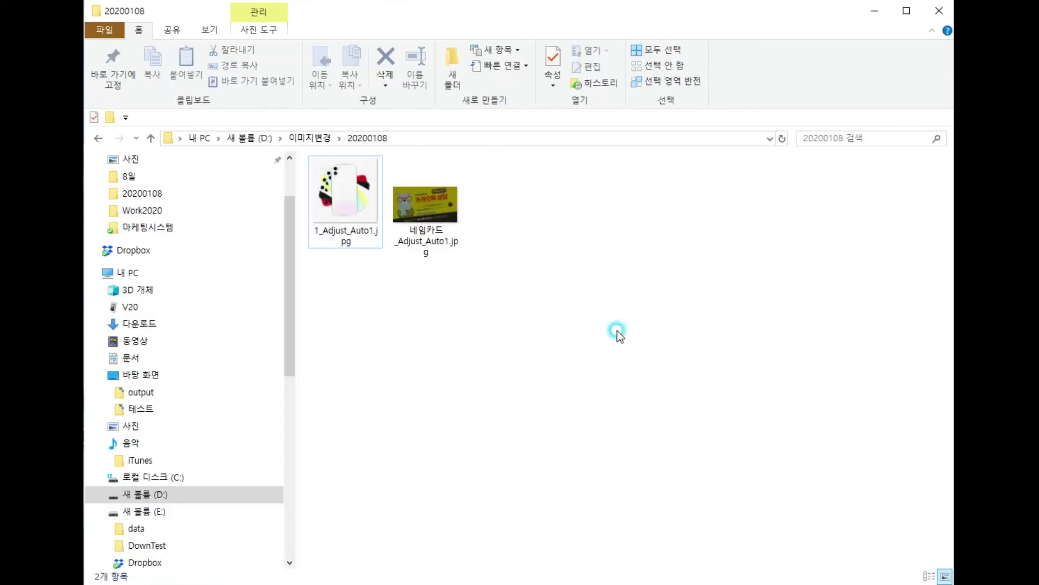
Step: Permanently delete both rotated images from the 20200108 folder
key("ctrl+a")
key("shift+Delete")
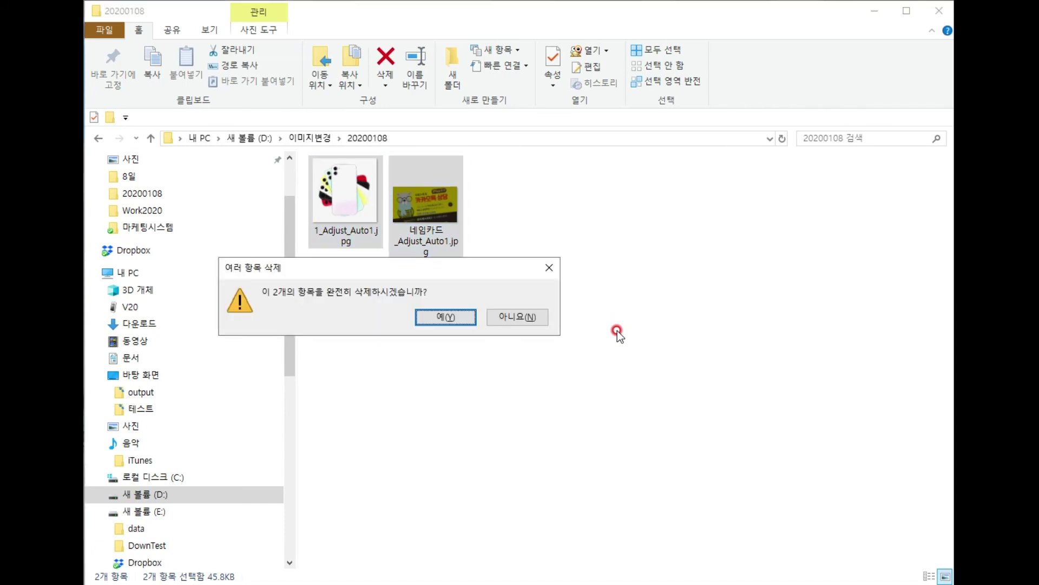
left_click(458, 318)
Step: Set pixel cropping to 자동 and the number of generated images to 3장 in ImageMaster, and automatically generate the images
left_click(394, 538)
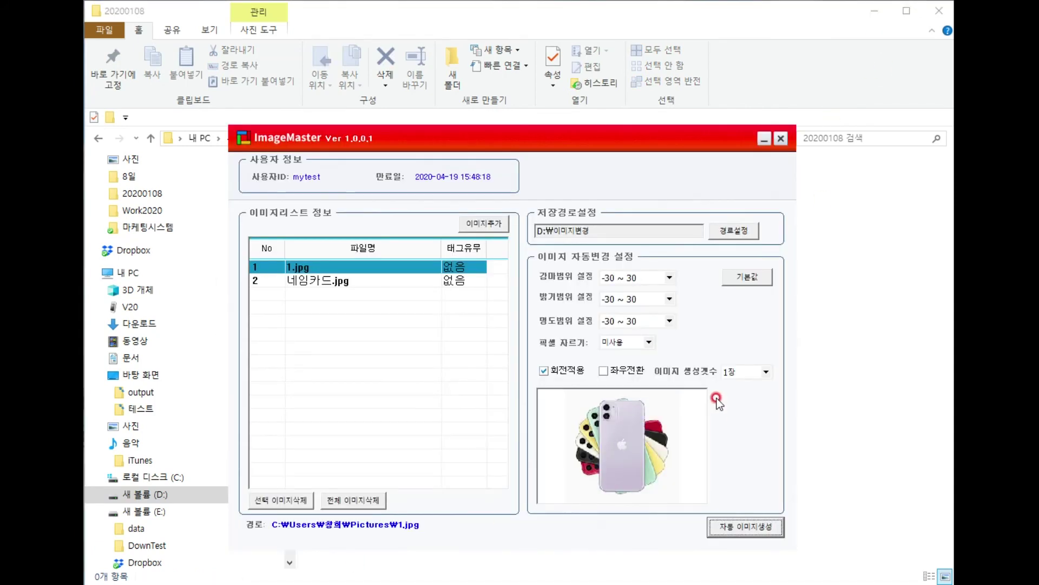
left_click(324, 287)
left_click(639, 343)
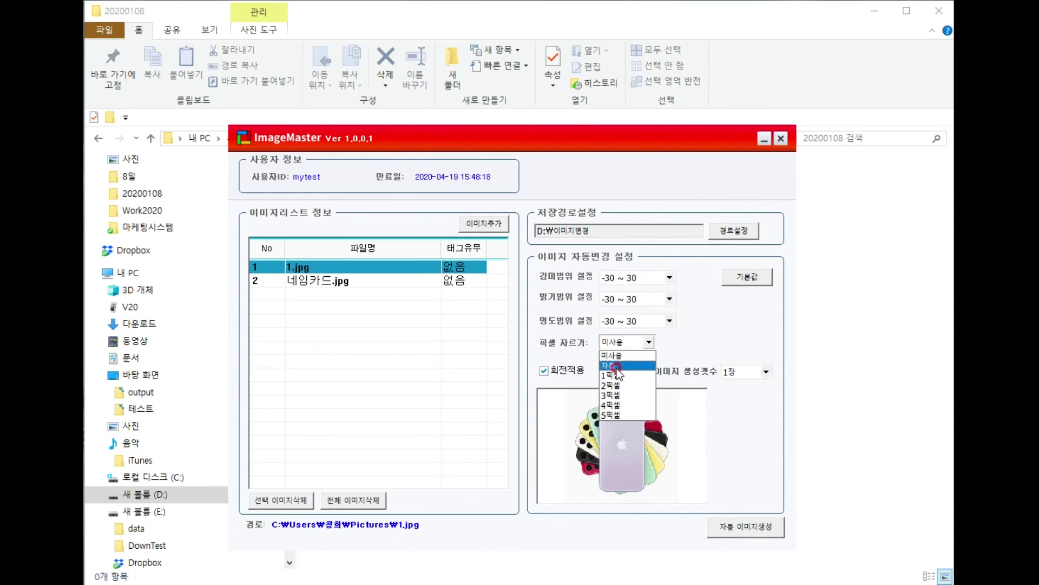
left_click(649, 362)
left_click(746, 378)
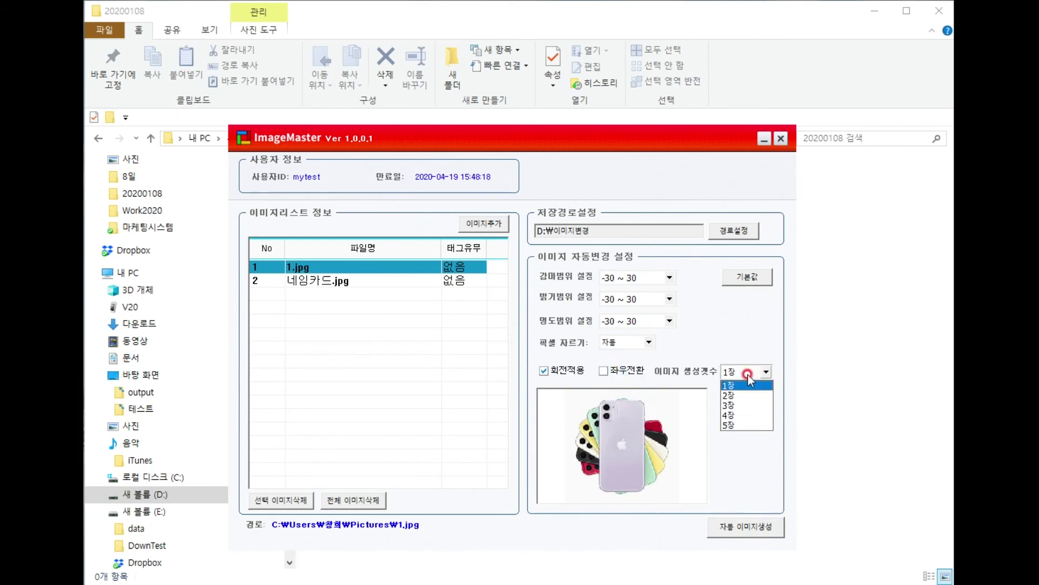
left_click(742, 407)
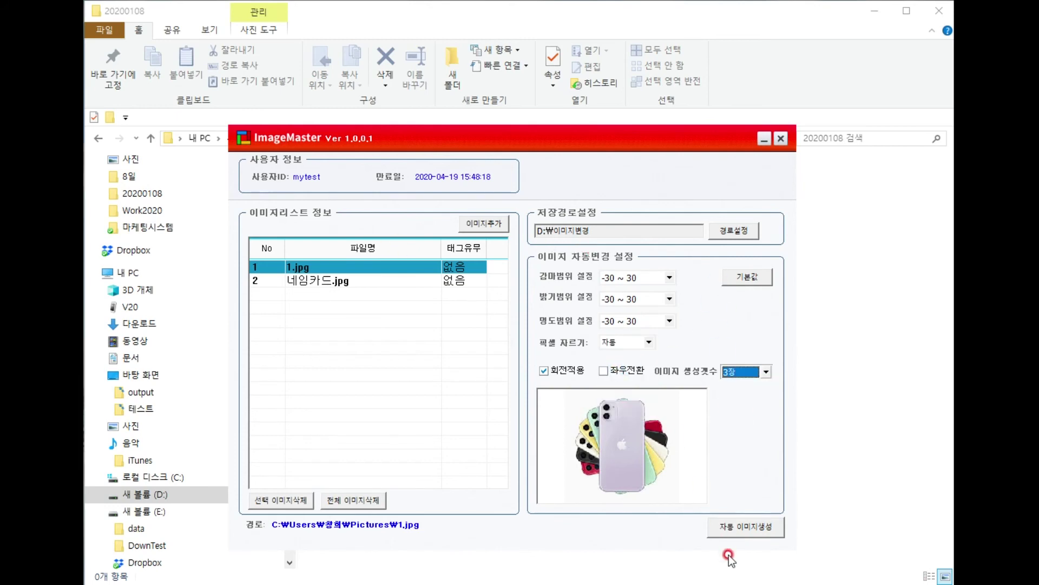
left_click(731, 527)
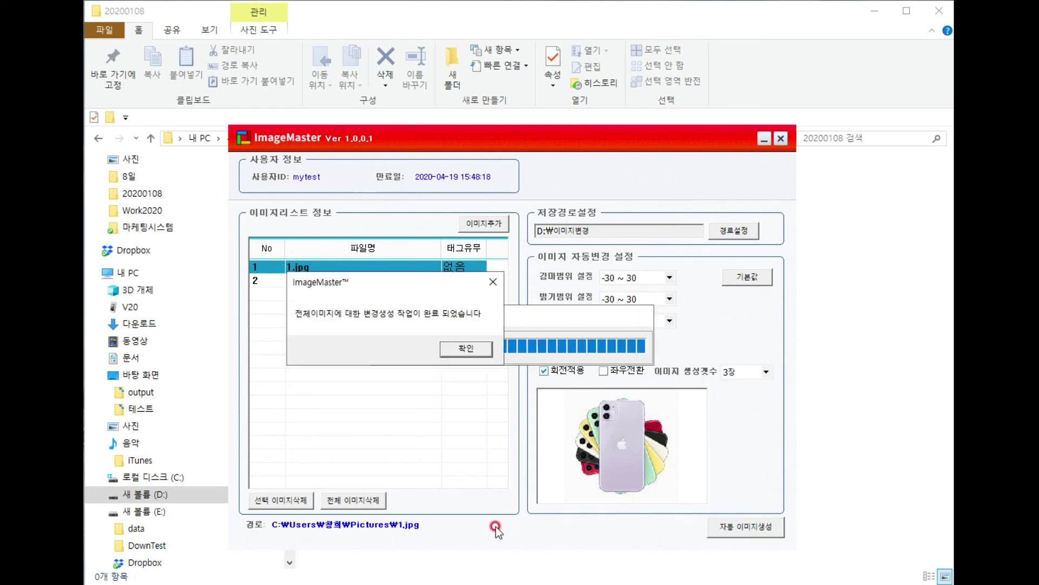
left_click(465, 355)
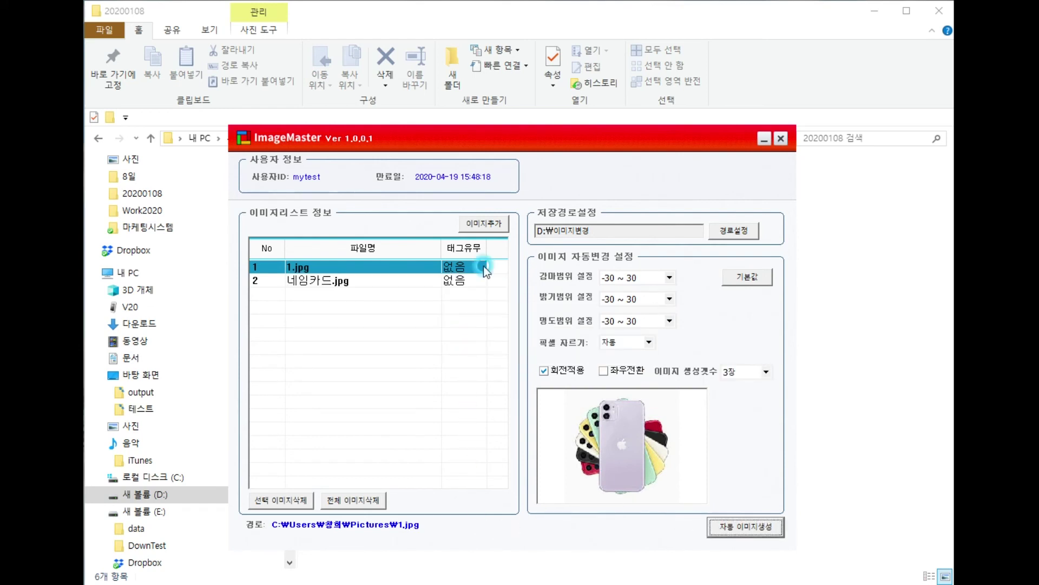
Step: View all the generated 1.jpg and 네임카드.jpg variants in the 20200108 folder, from 1_Adjust_Auto1.jpg to 네임카드_Adjust_Auto3.jpg, and close the viewer
left_click(764, 138)
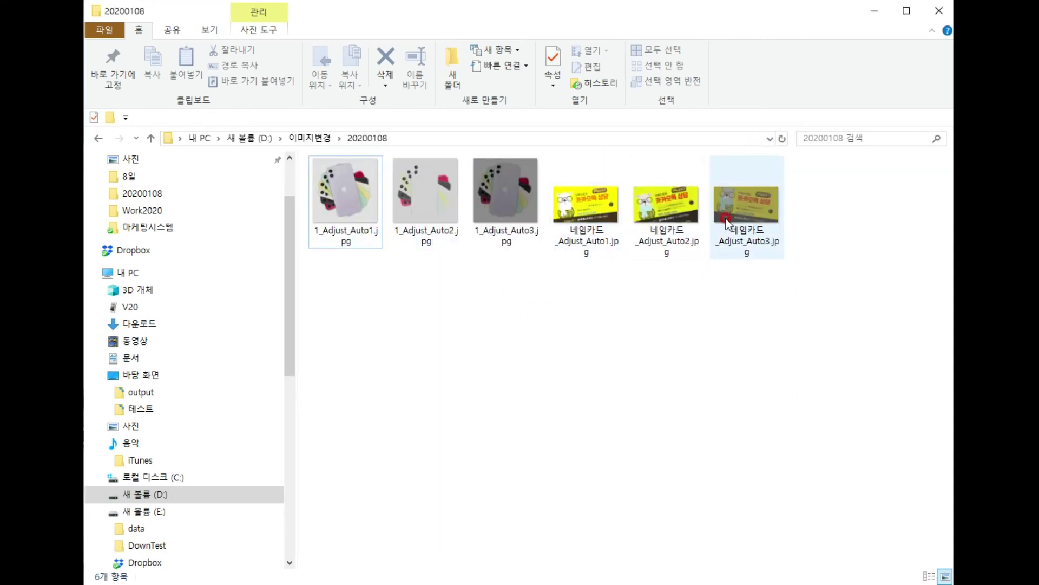
left_click(359, 207)
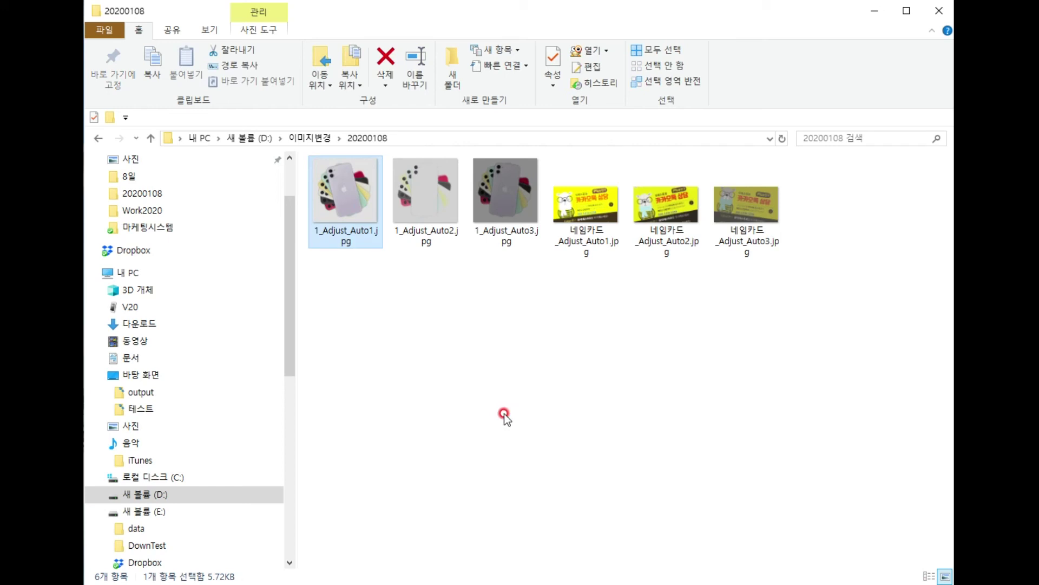
key("Return")
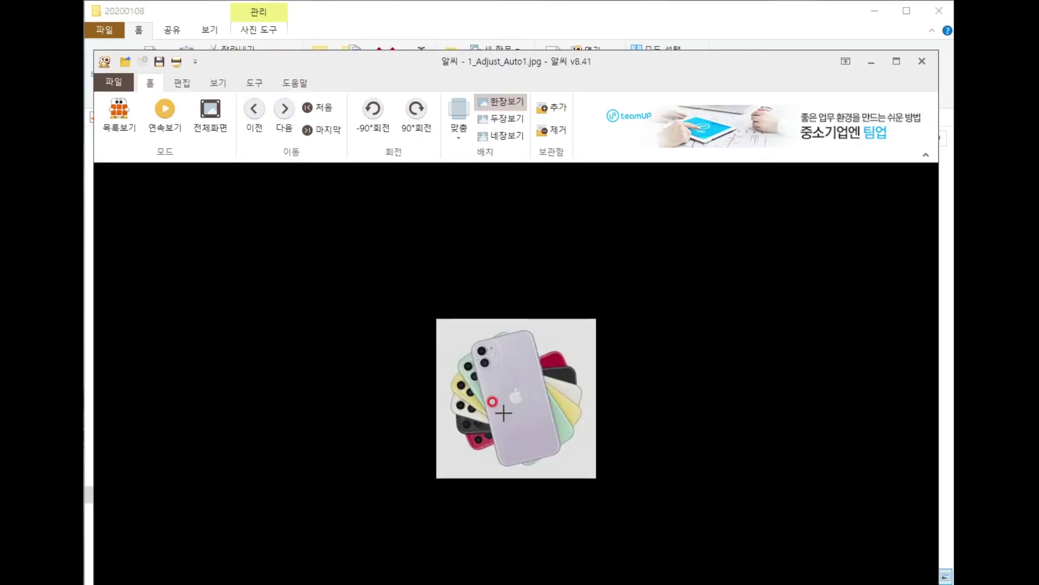
left_click(281, 111)
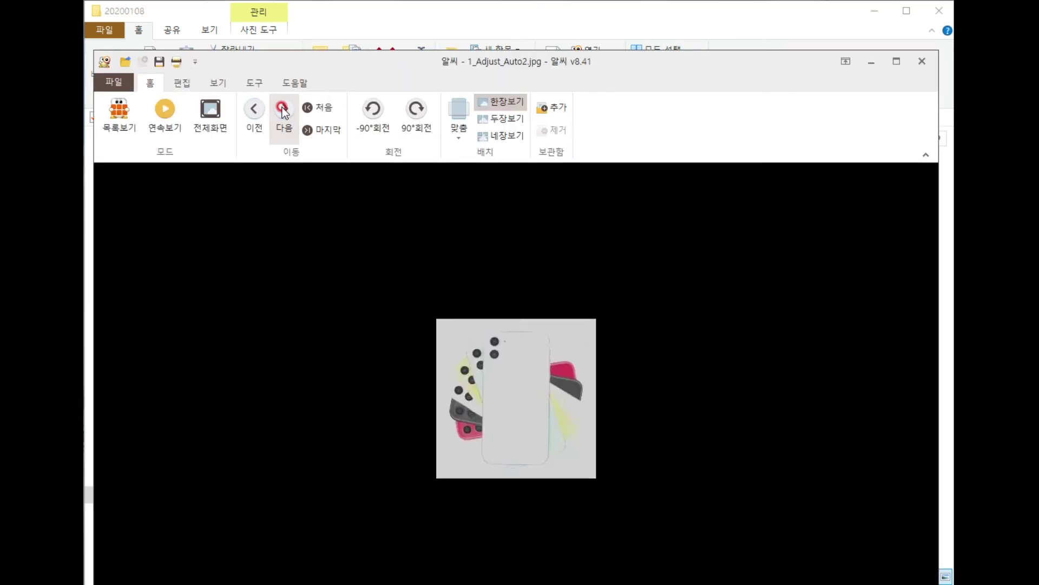
left_click(283, 112)
left_click(284, 112)
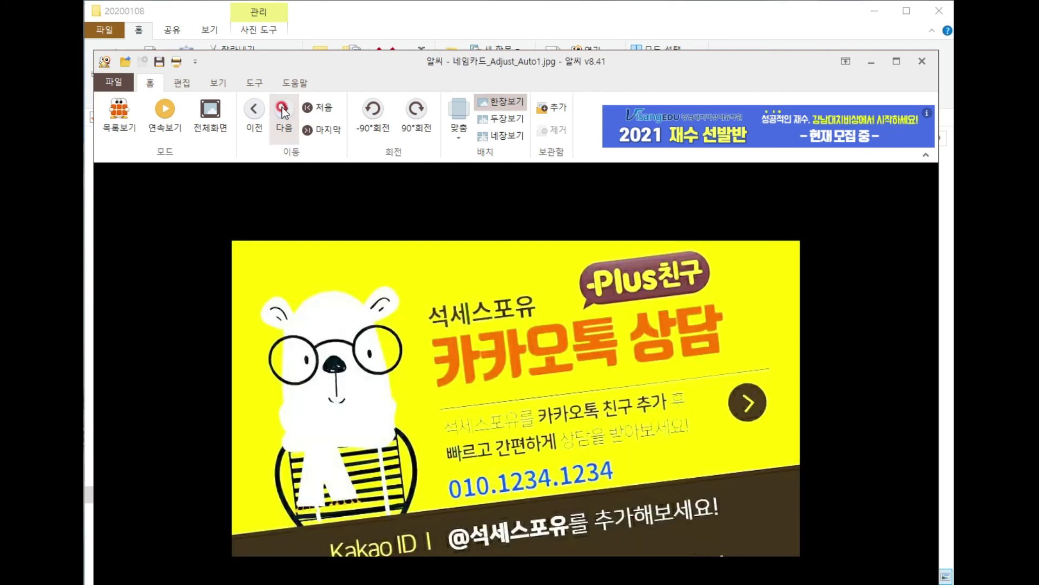
left_click(284, 112)
left_click(284, 112)
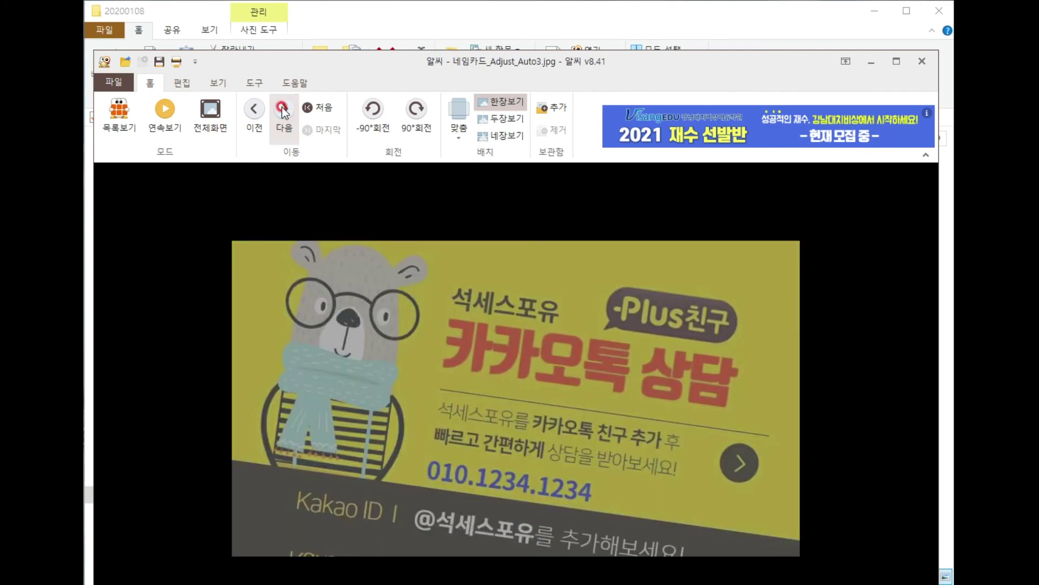
left_click(927, 63)
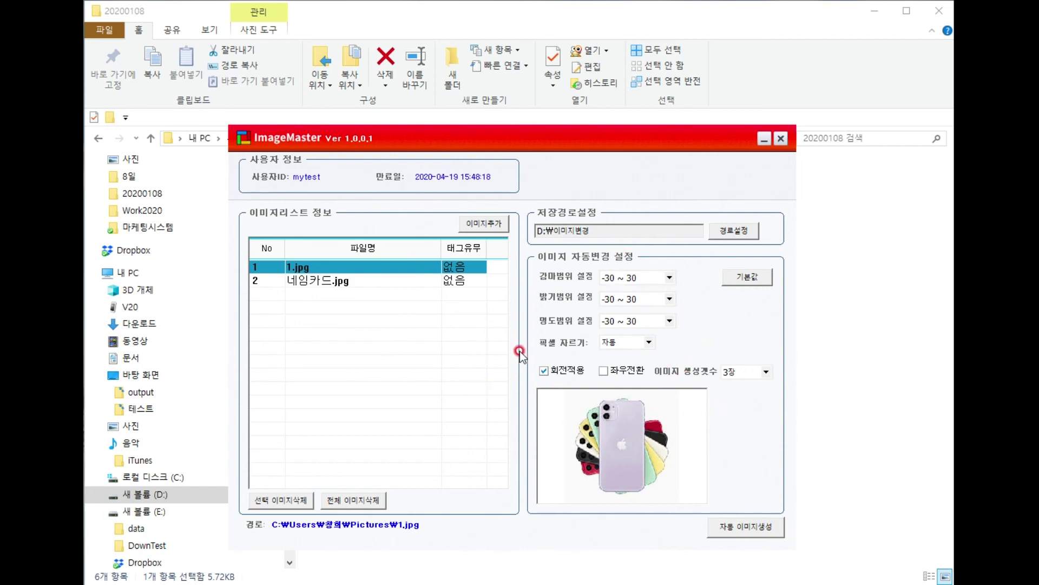
left_click(543, 371)
left_click(545, 370)
left_click(545, 370)
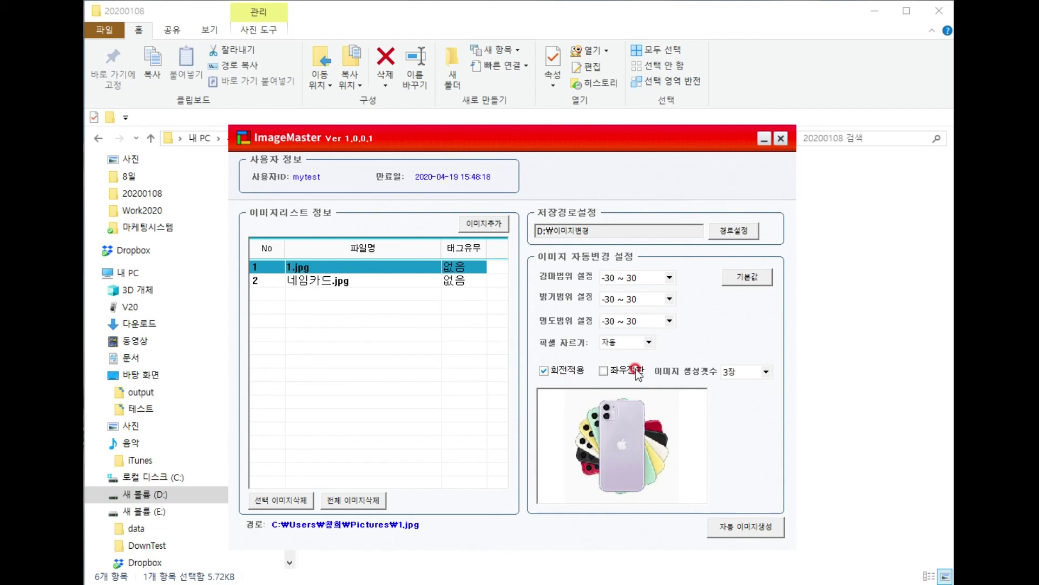